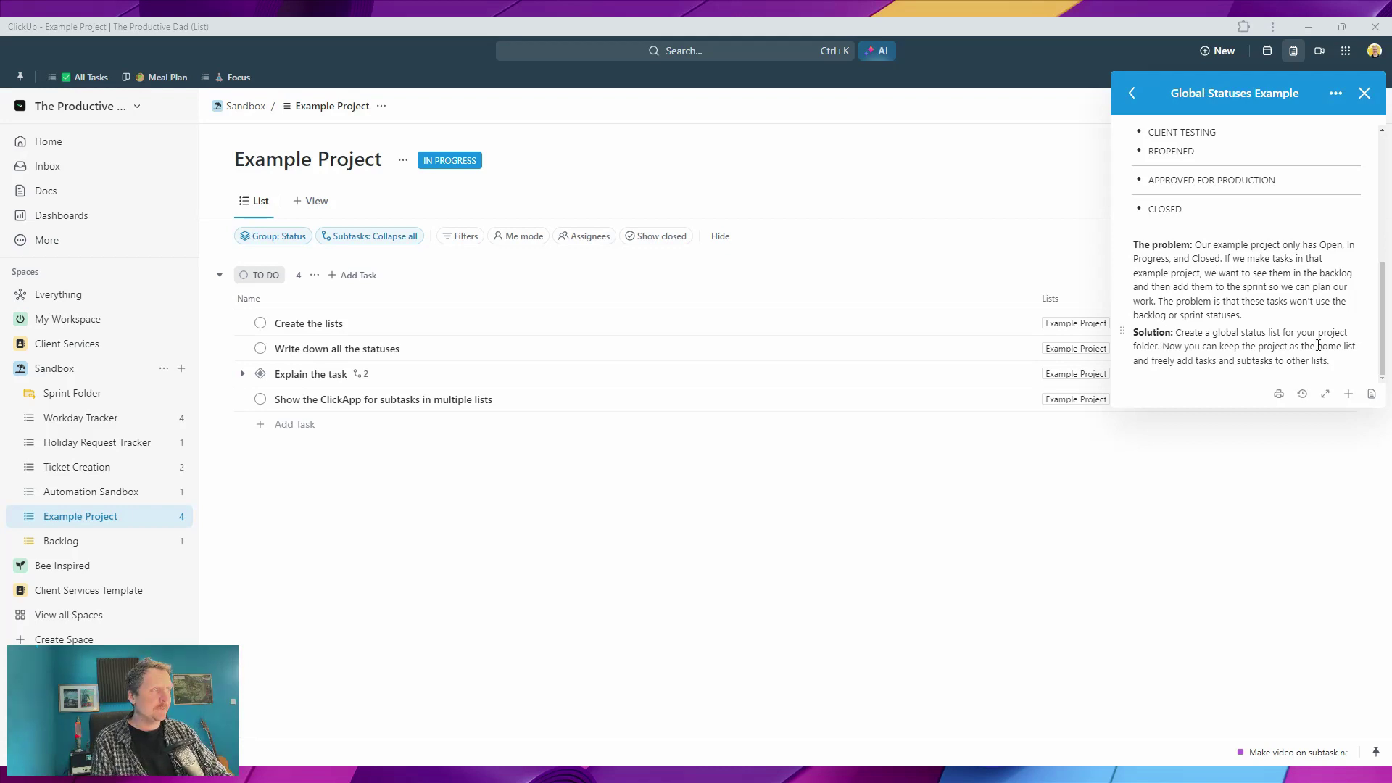
- Expand the Global Statuses Example doc panel to full width
click(1325, 393)
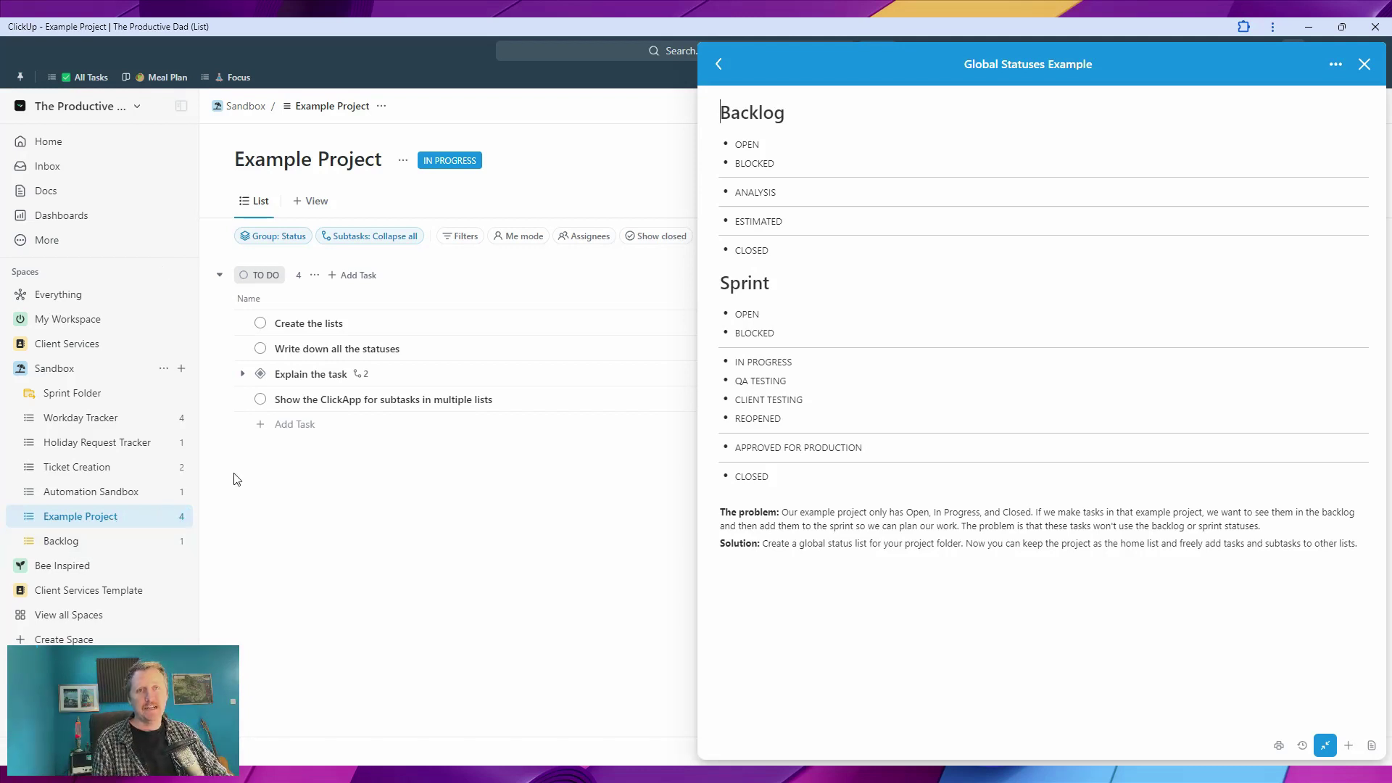
- Expand Sprint Folder in the sidebar and review the status options on Create the lists, leaving them unchanged
click(31, 394)
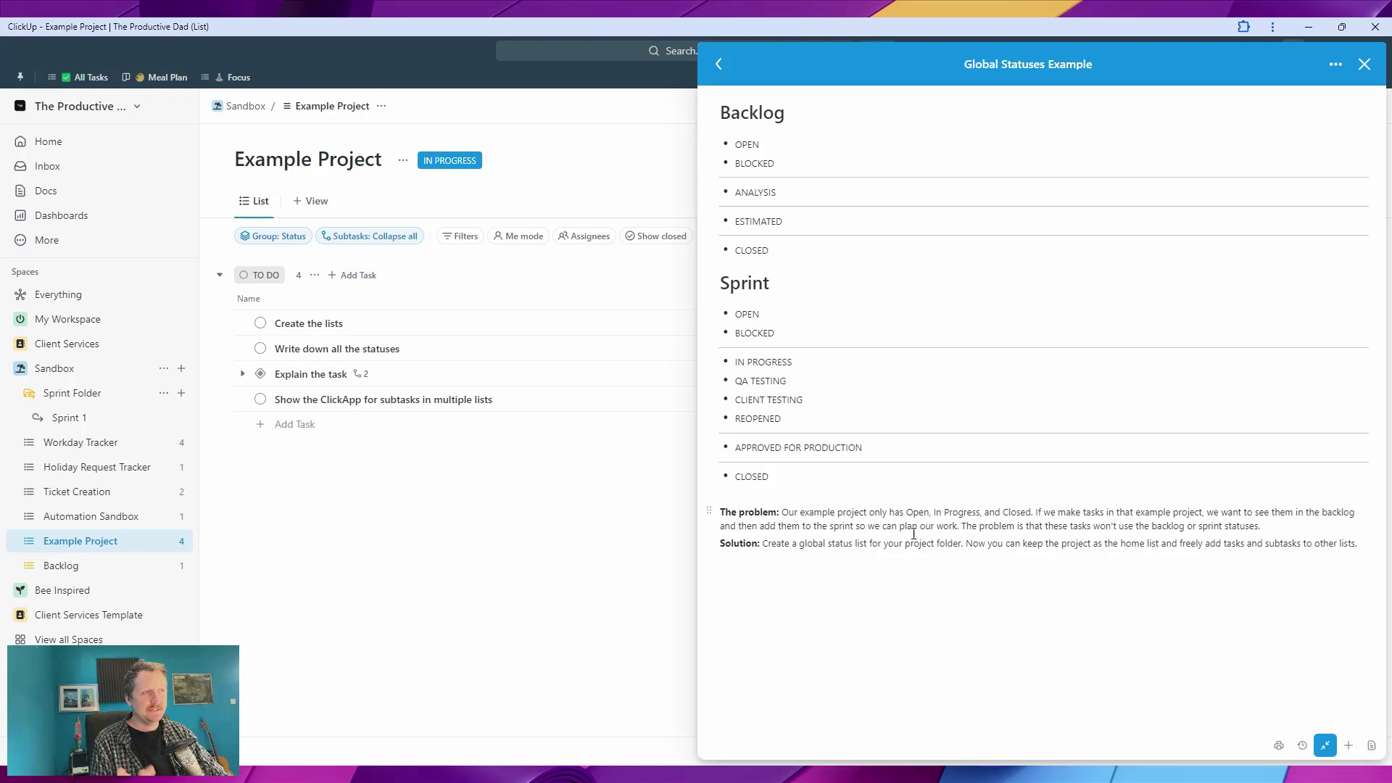
click(260, 323)
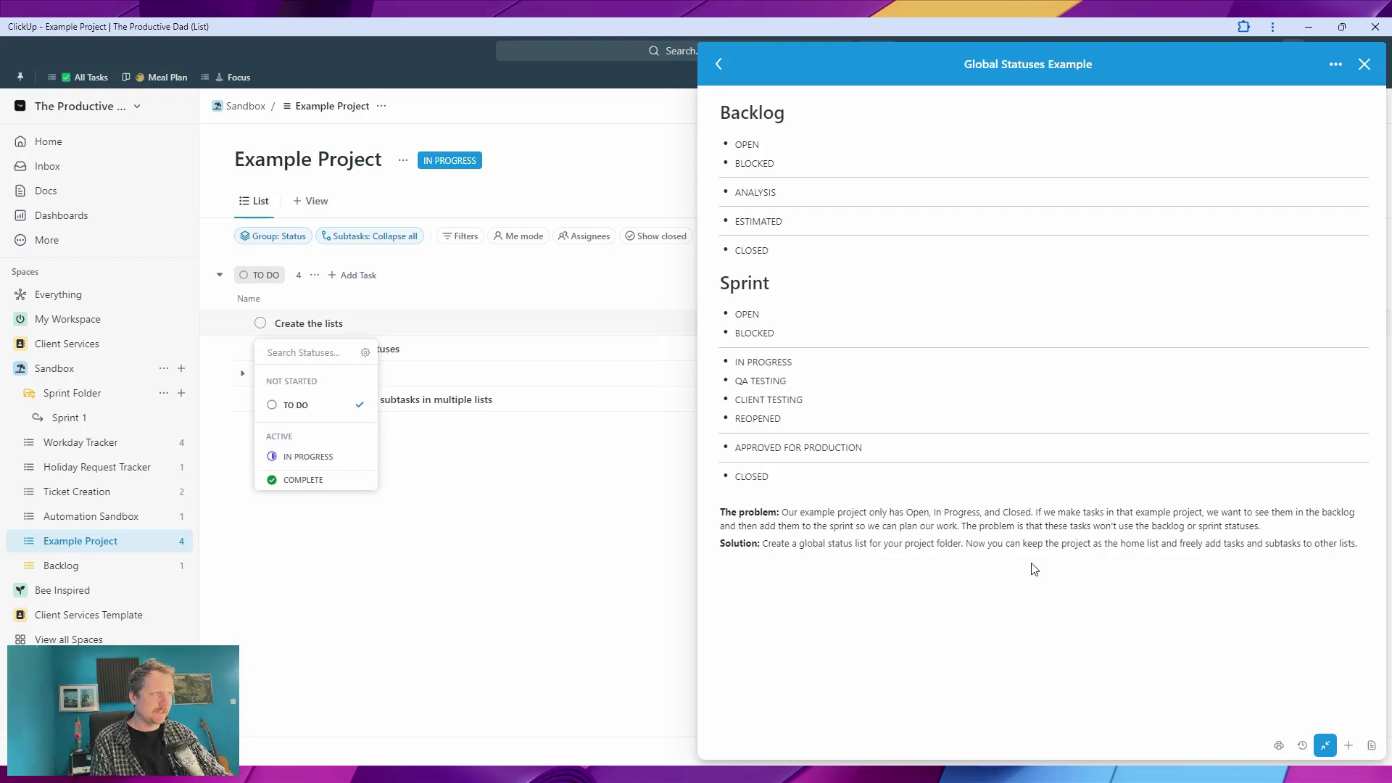
click(1045, 521)
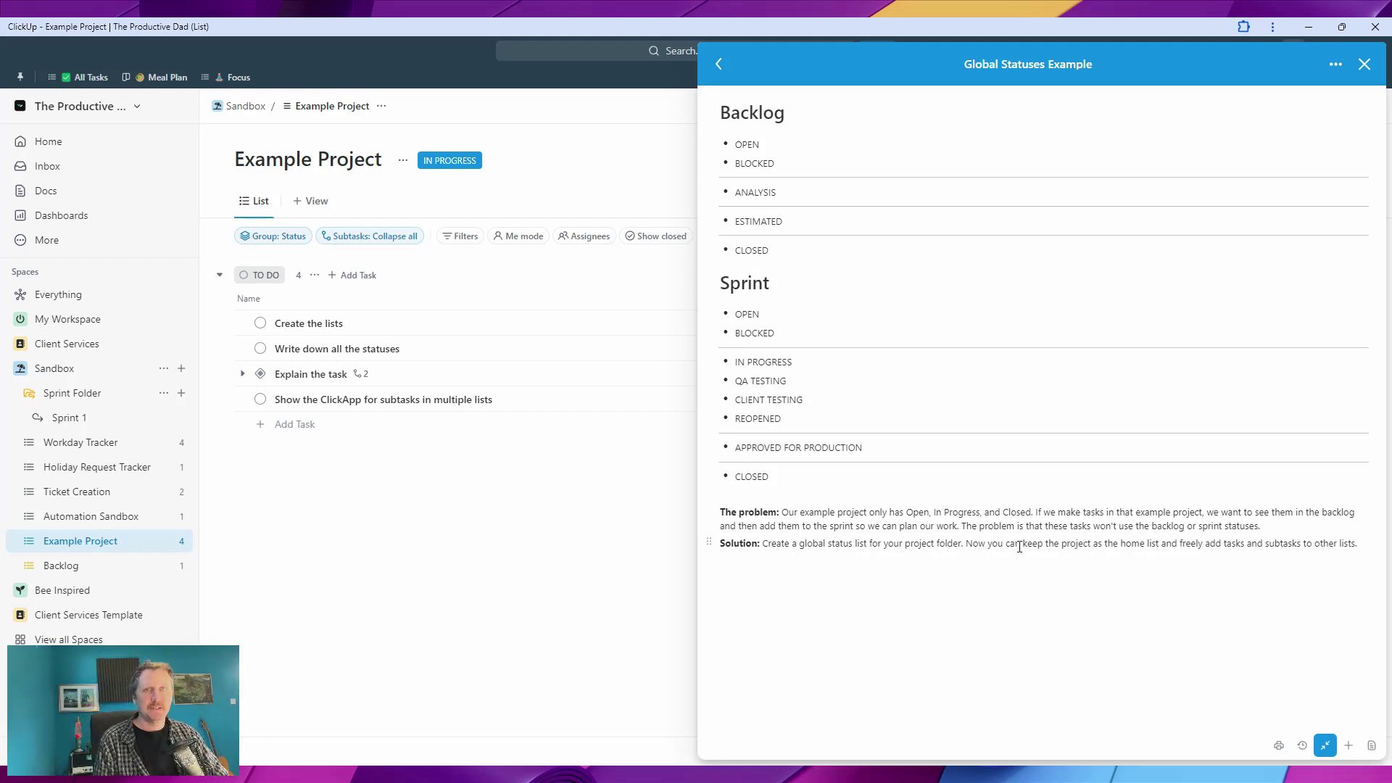
click(261, 324)
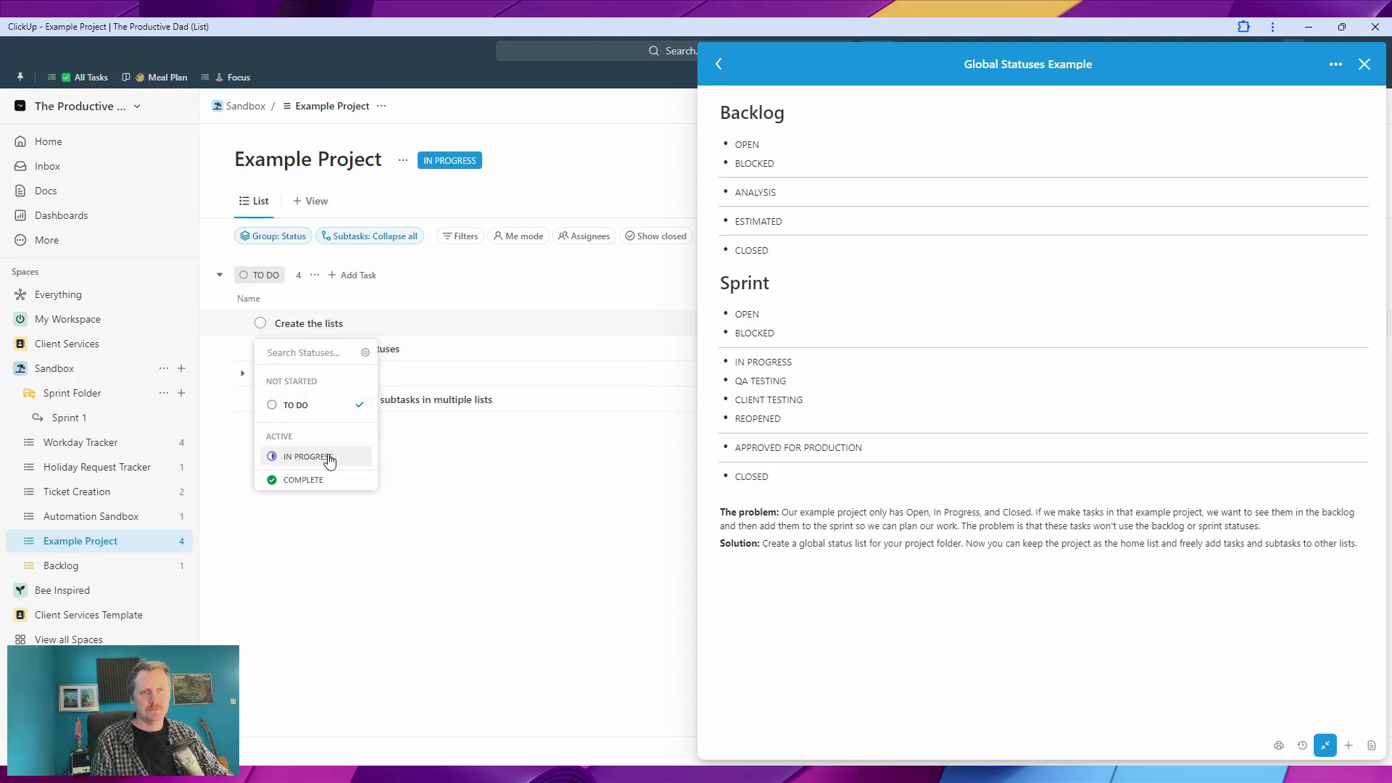
click(780, 547)
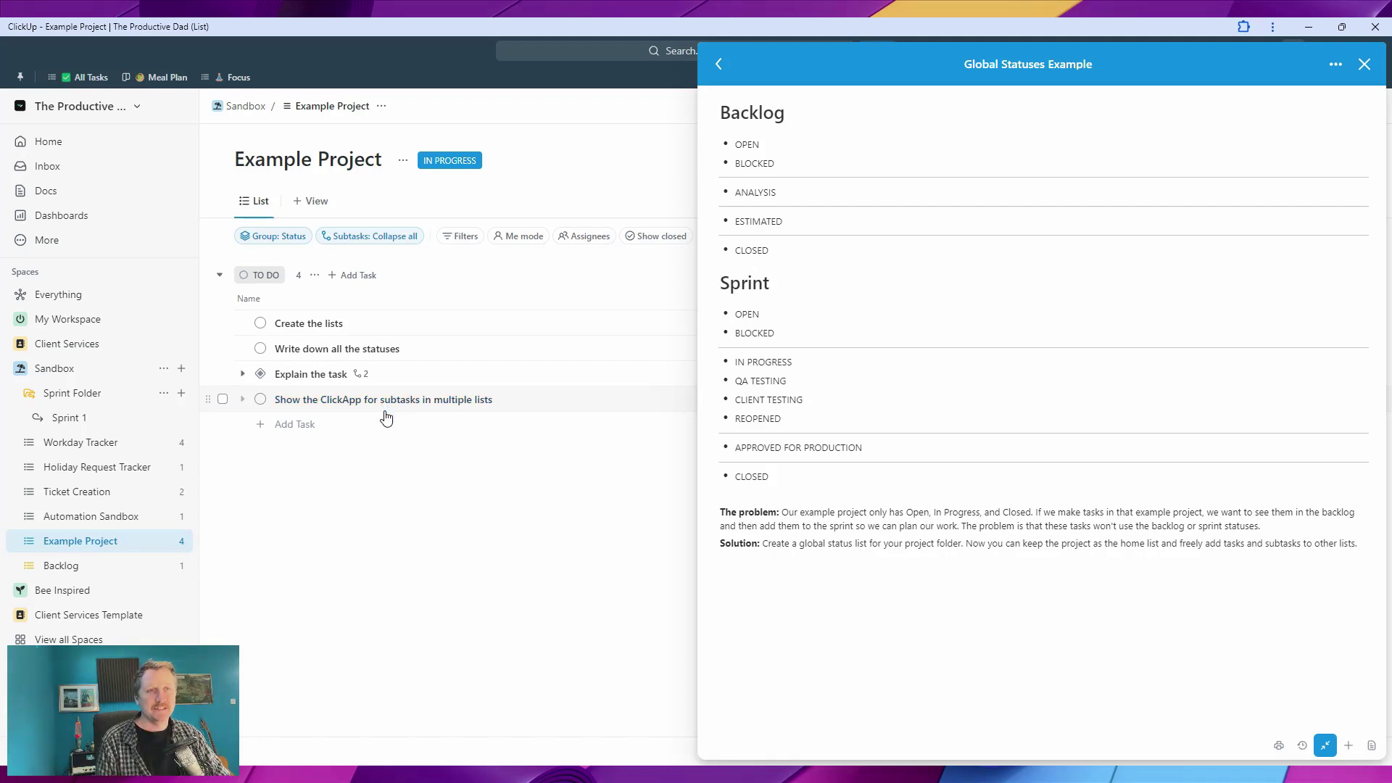
- Close the Global Statuses Example doc and check Create the lists' status options unchanged
click(1365, 64)
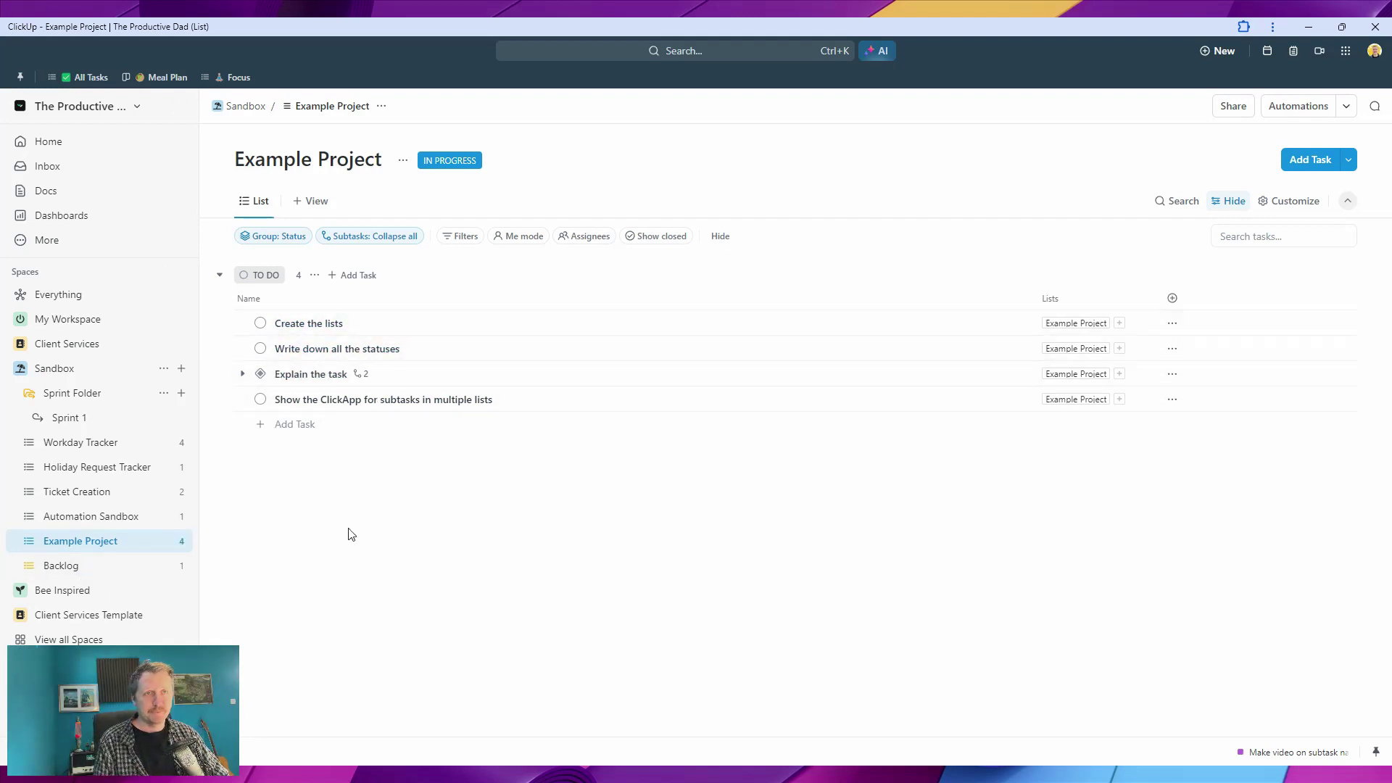
click(262, 324)
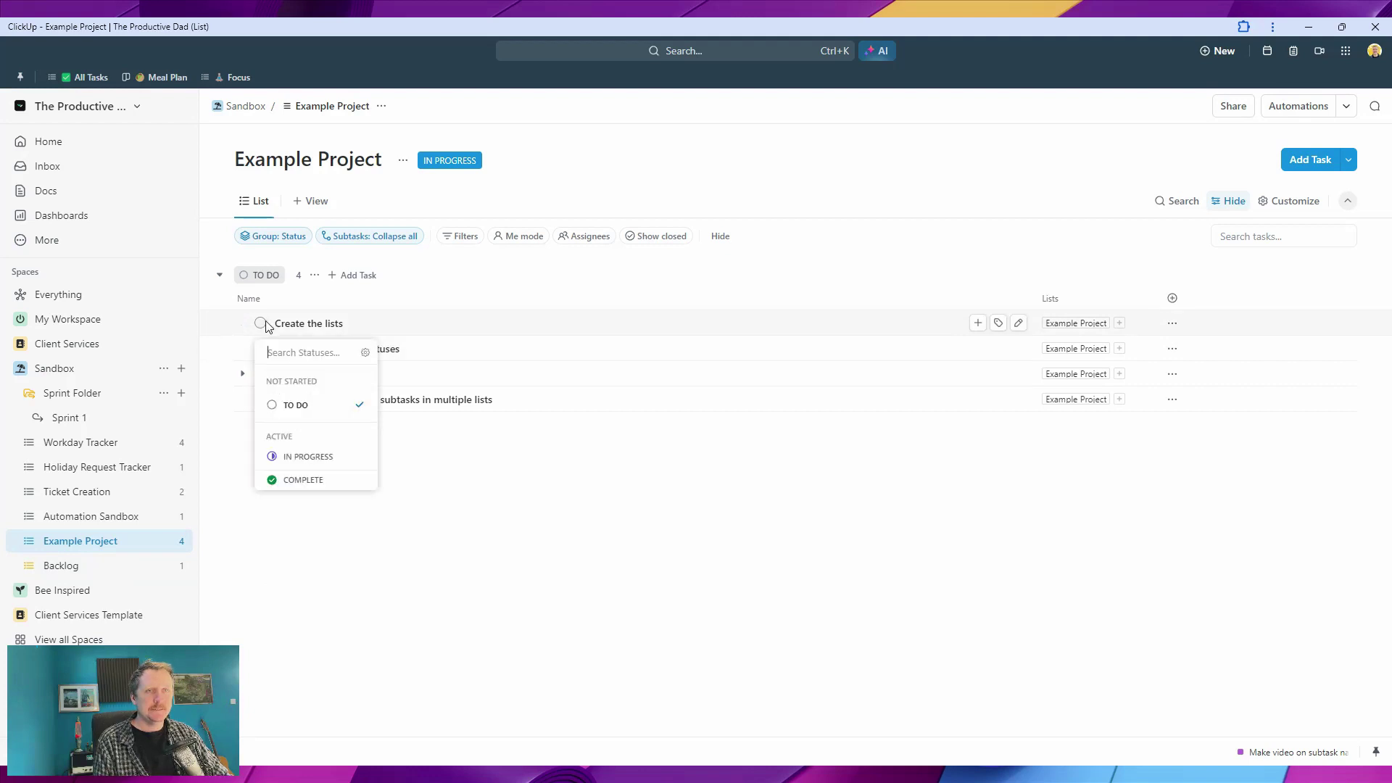
click(484, 540)
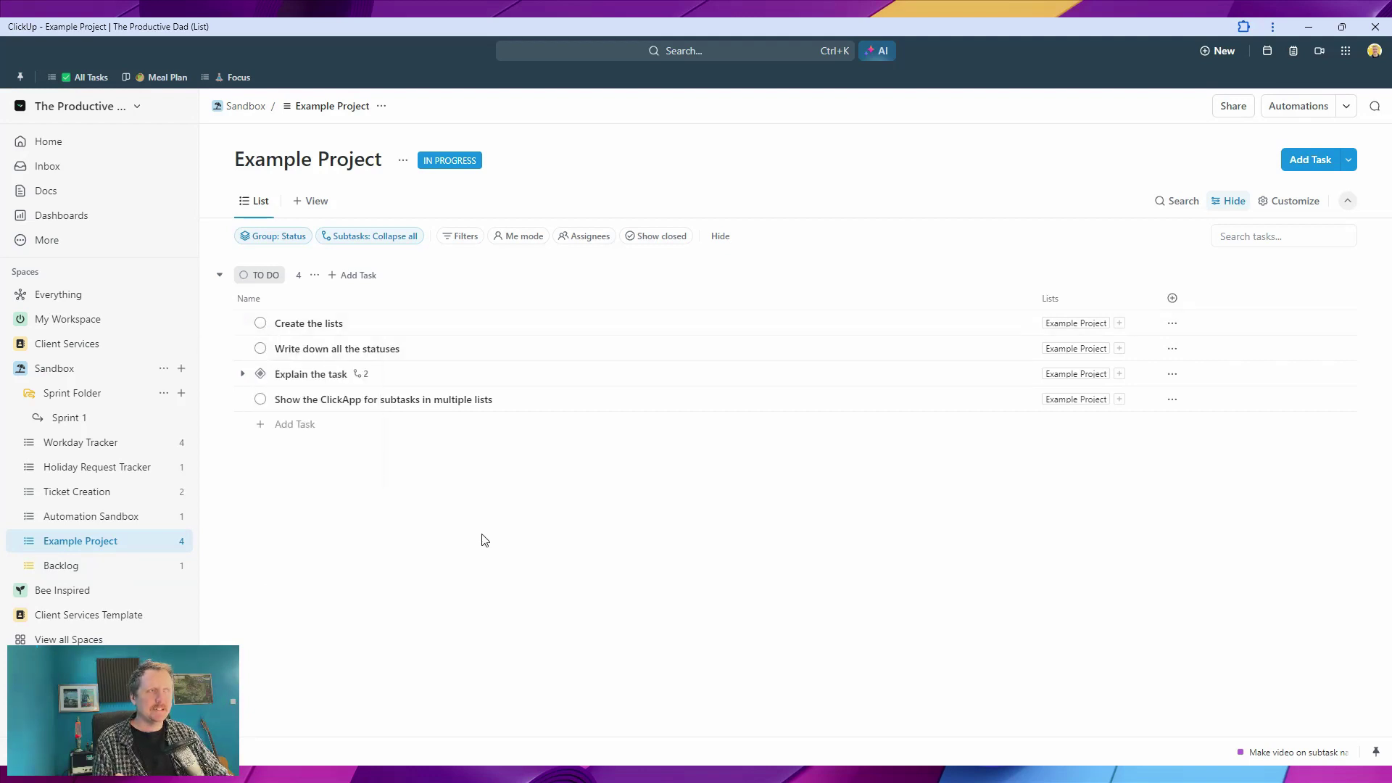
- Add Create the lists and Write down all the statuses to the Backlog list
click(1119, 324)
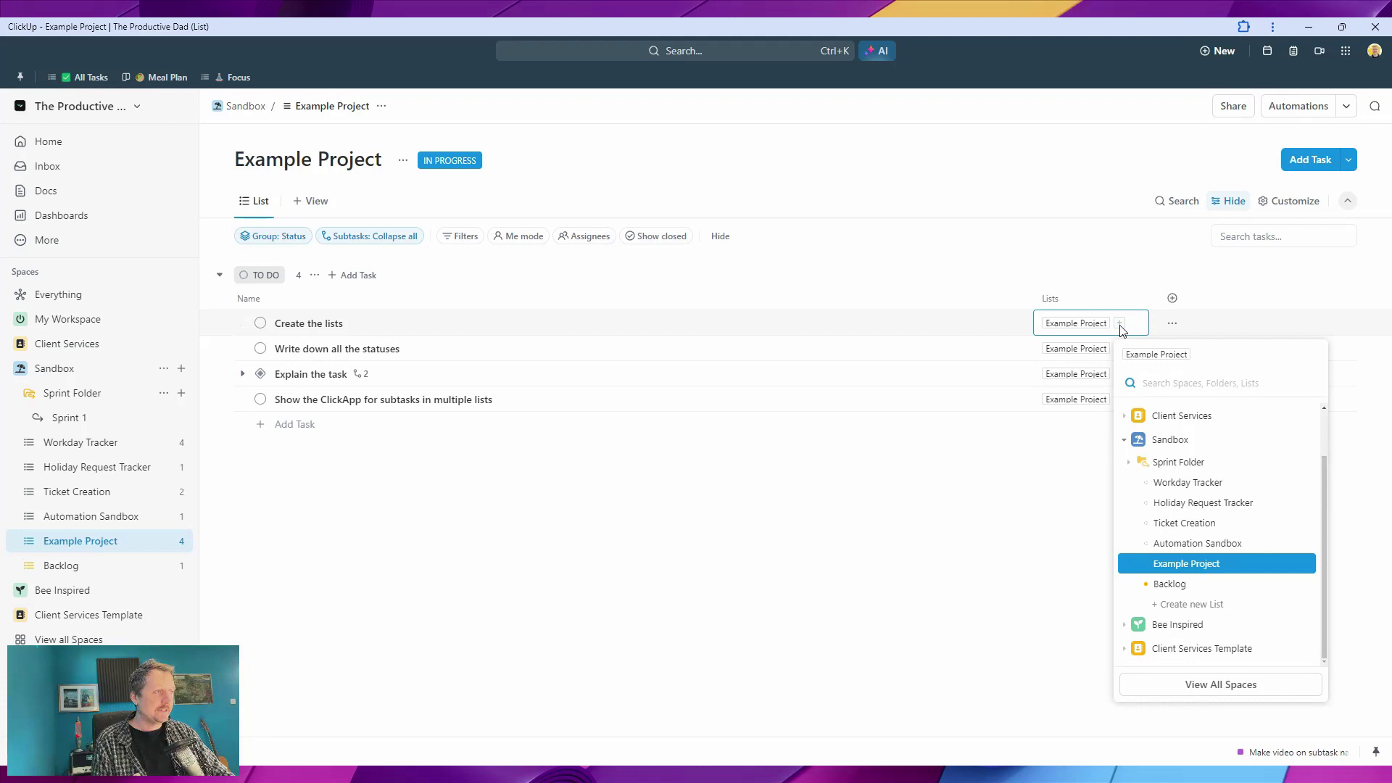
click(1168, 584)
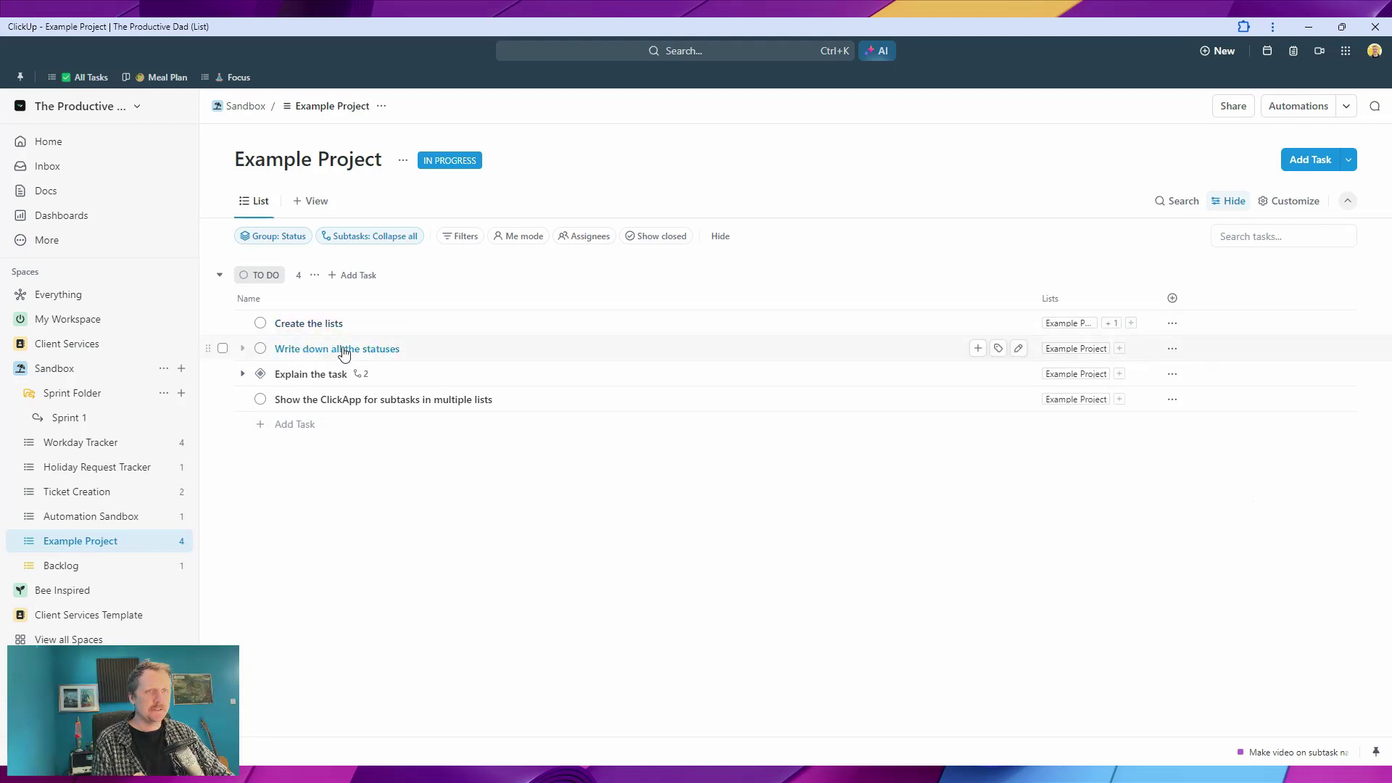
click(1118, 349)
click(1168, 589)
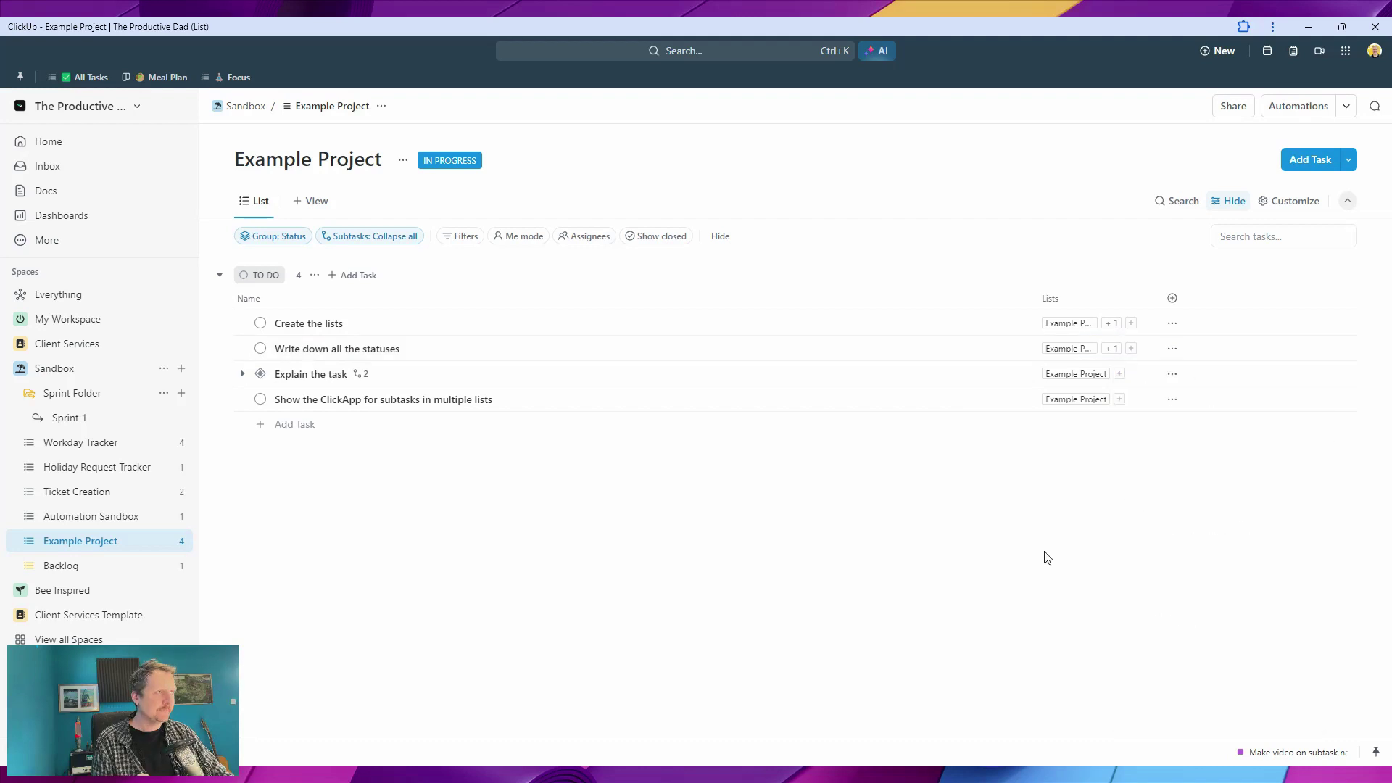
- Open the Backlog list and review the status options for Create the lists and Example 2 unchanged
click(109, 566)
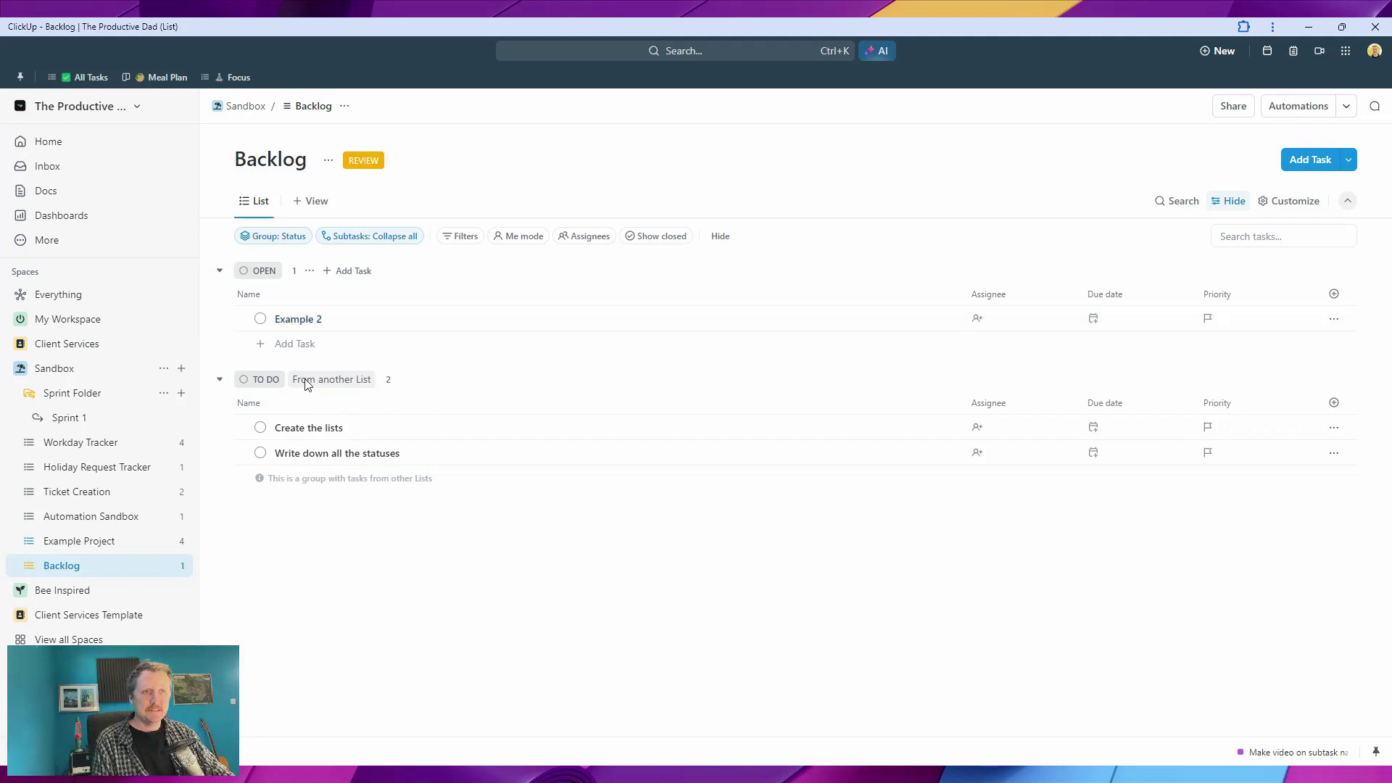
click(260, 428)
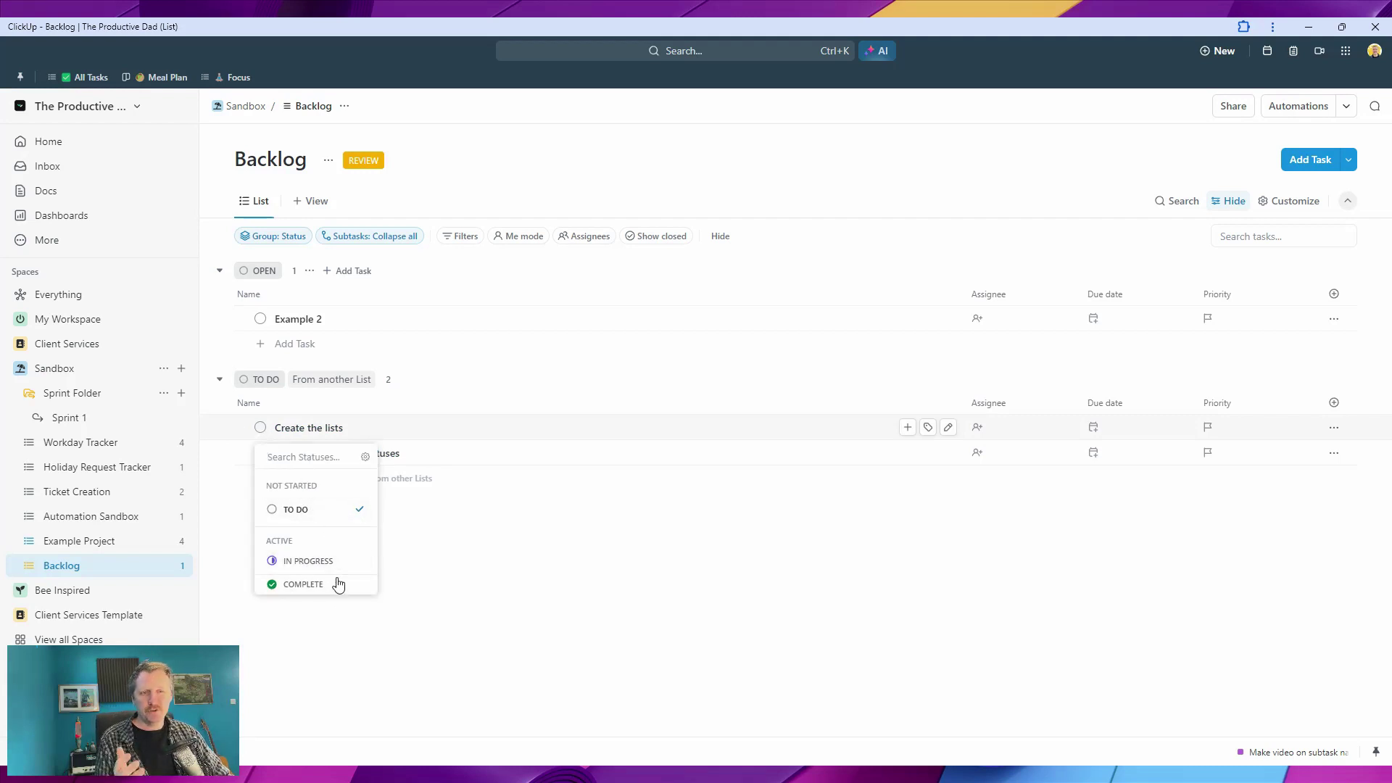
click(311, 648)
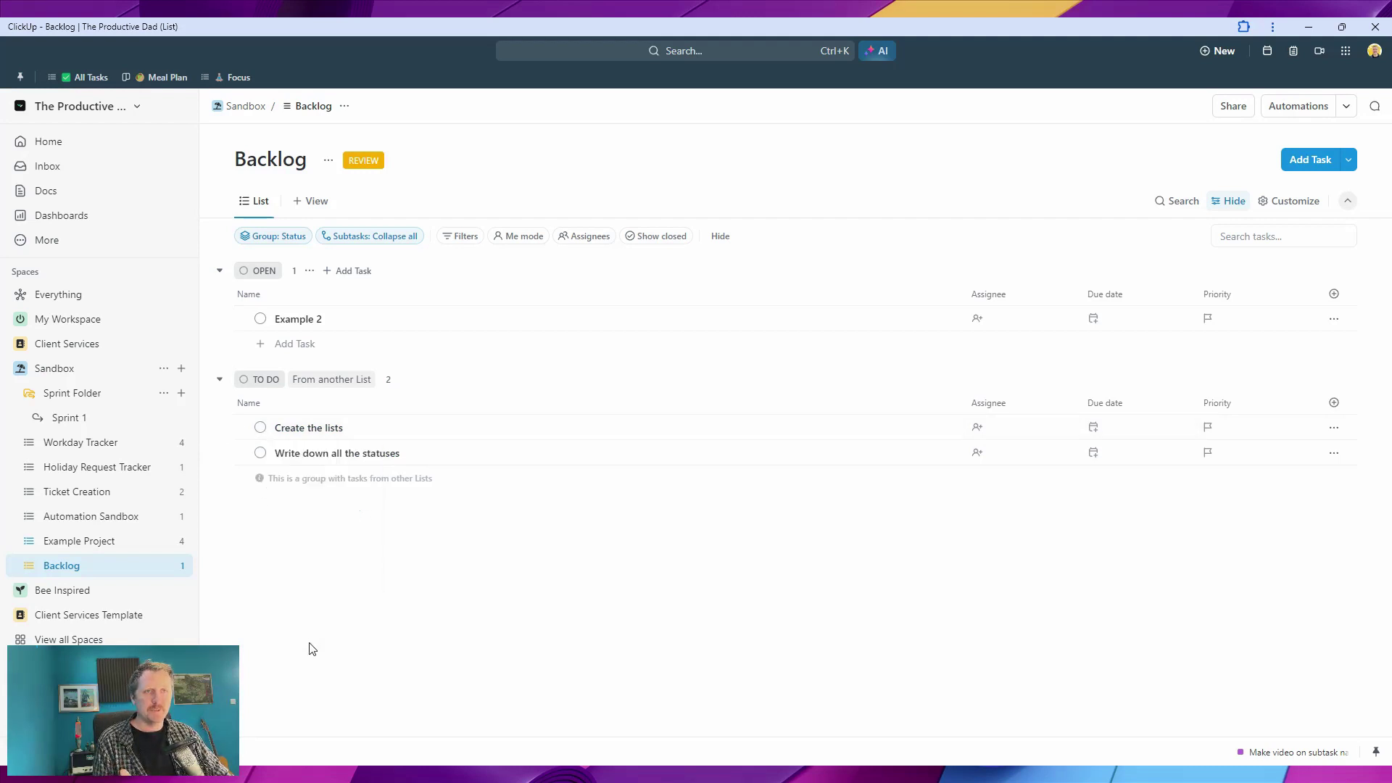
click(261, 319)
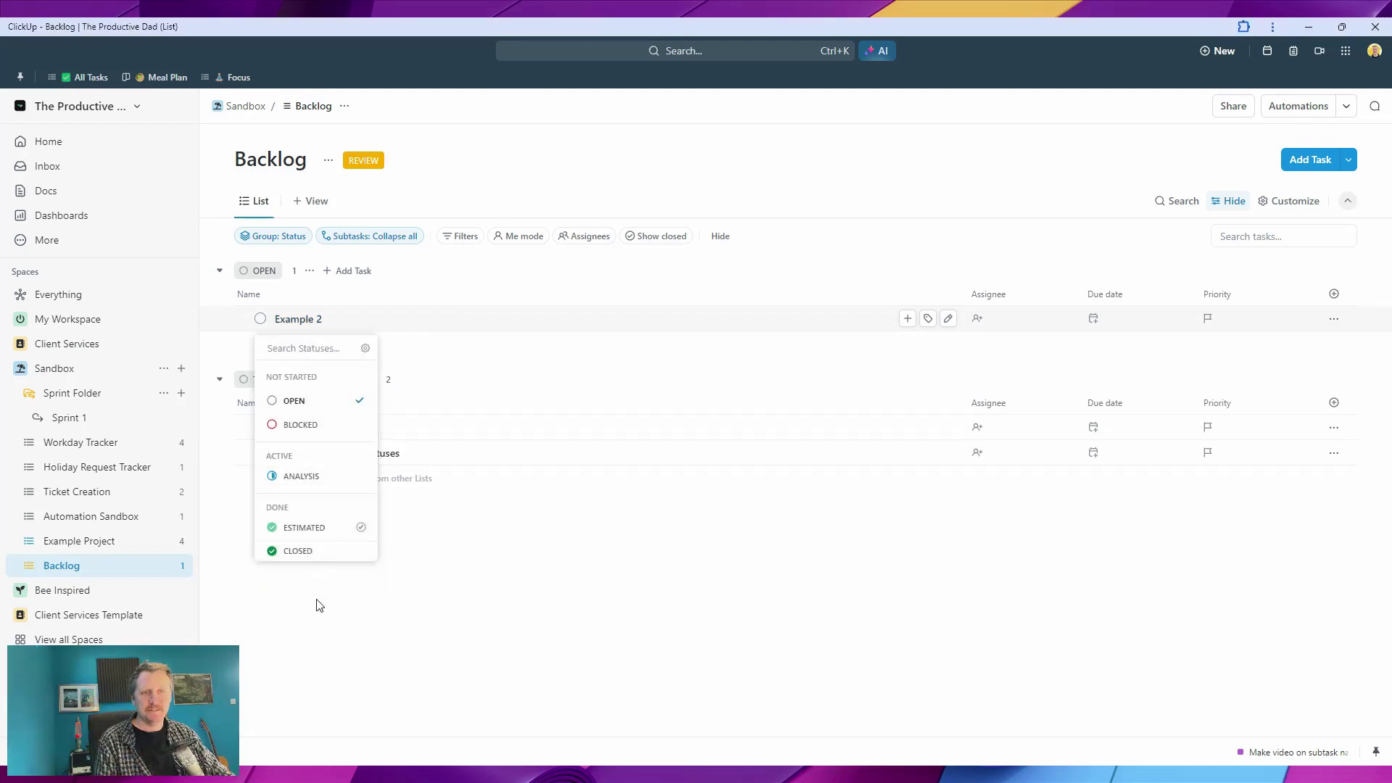
click(328, 627)
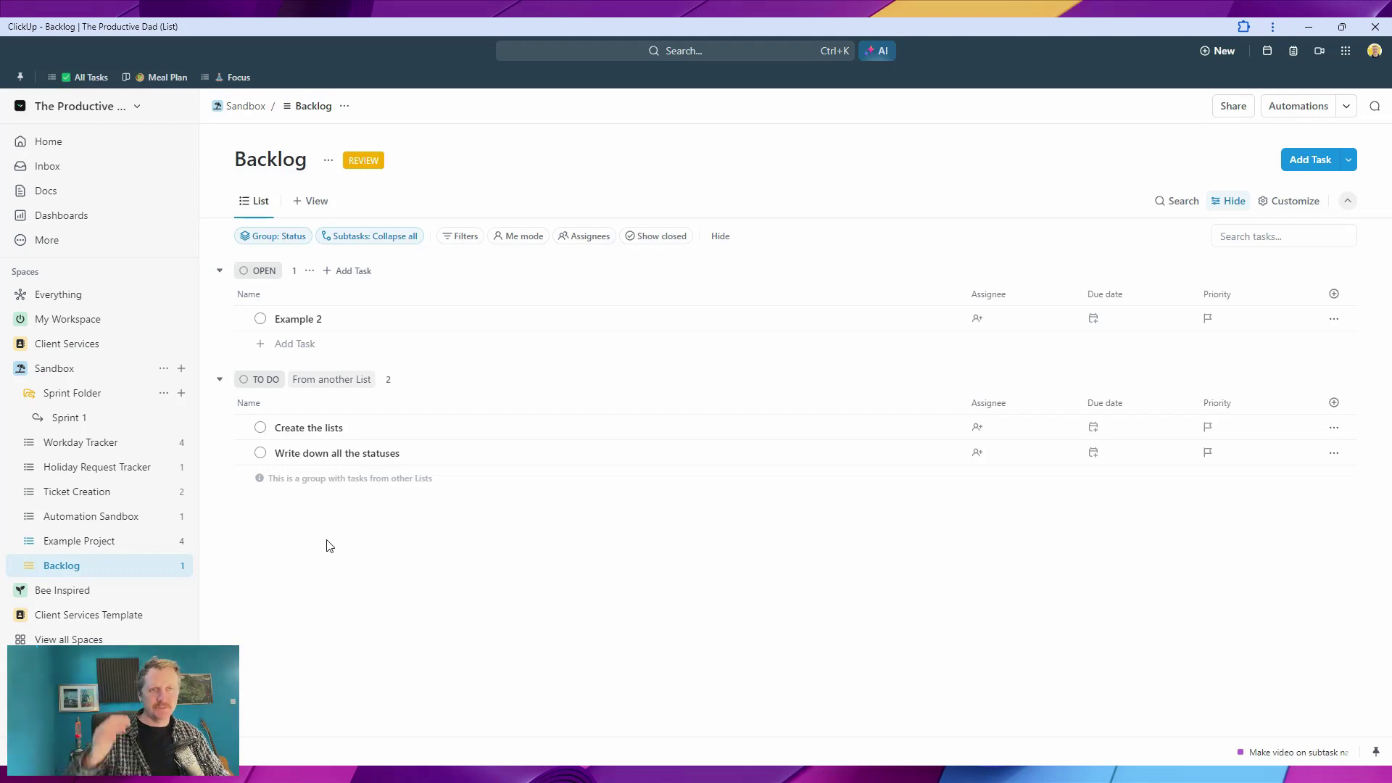
- Open the Example Project list and glance at its options menu
click(90, 549)
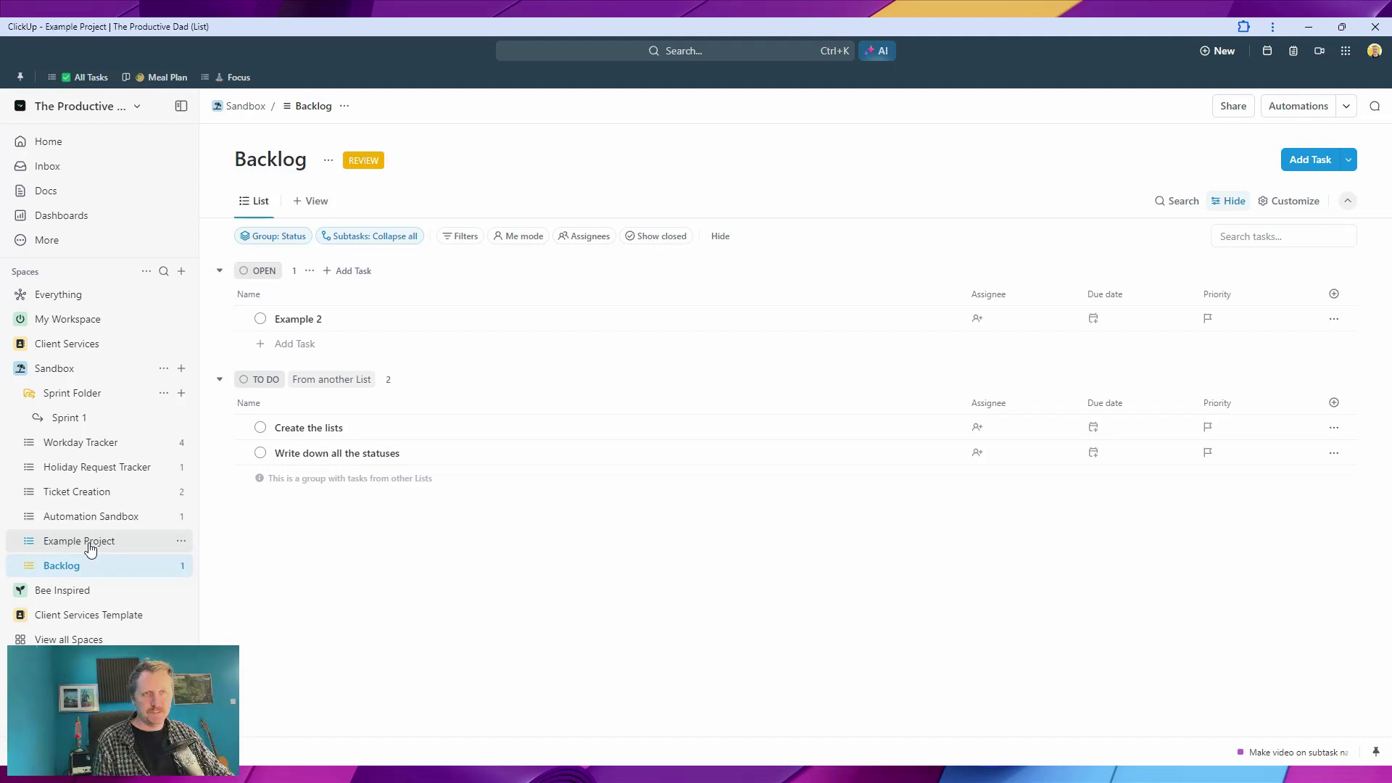
click(187, 540)
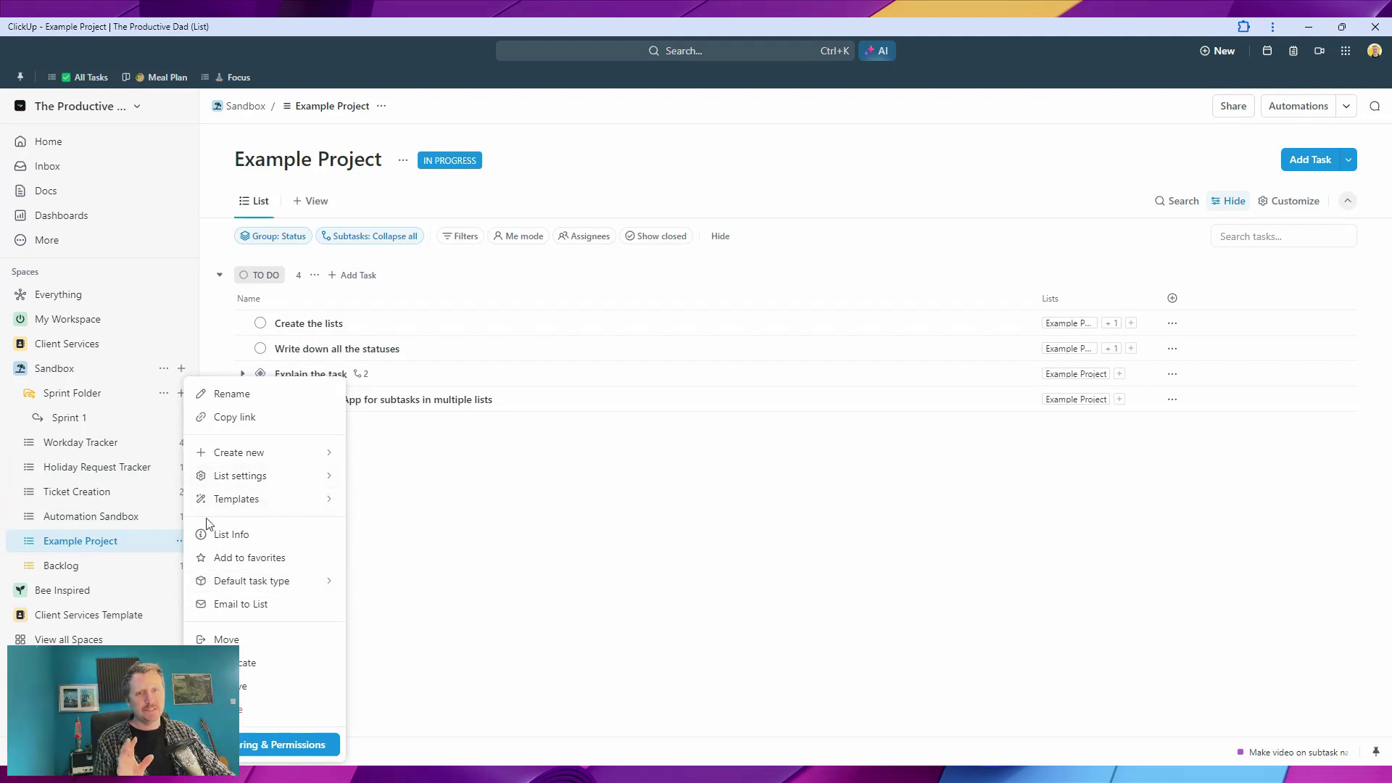
click(102, 396)
- Review Sprint Folder's list status setup and close it unchanged
click(163, 394)
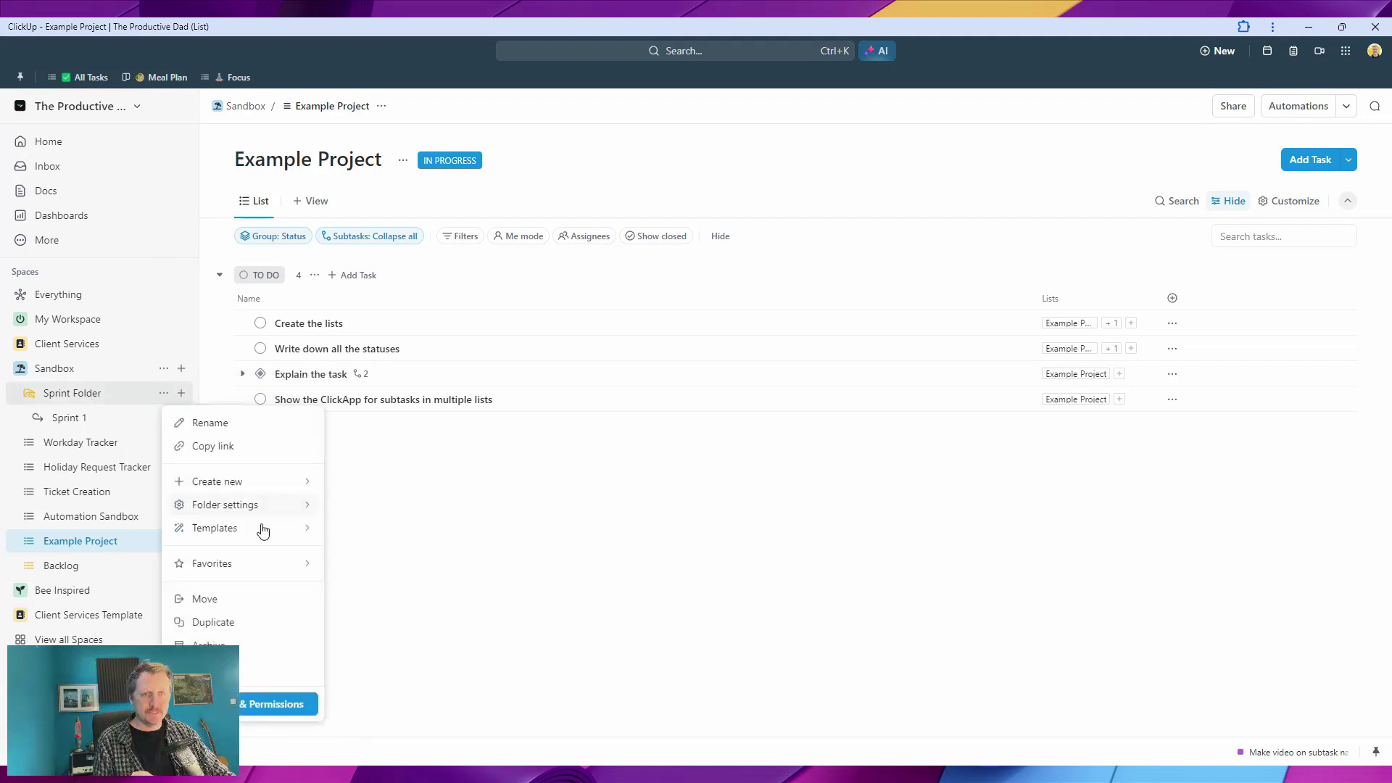
mouse_move(255, 505)
click(400, 625)
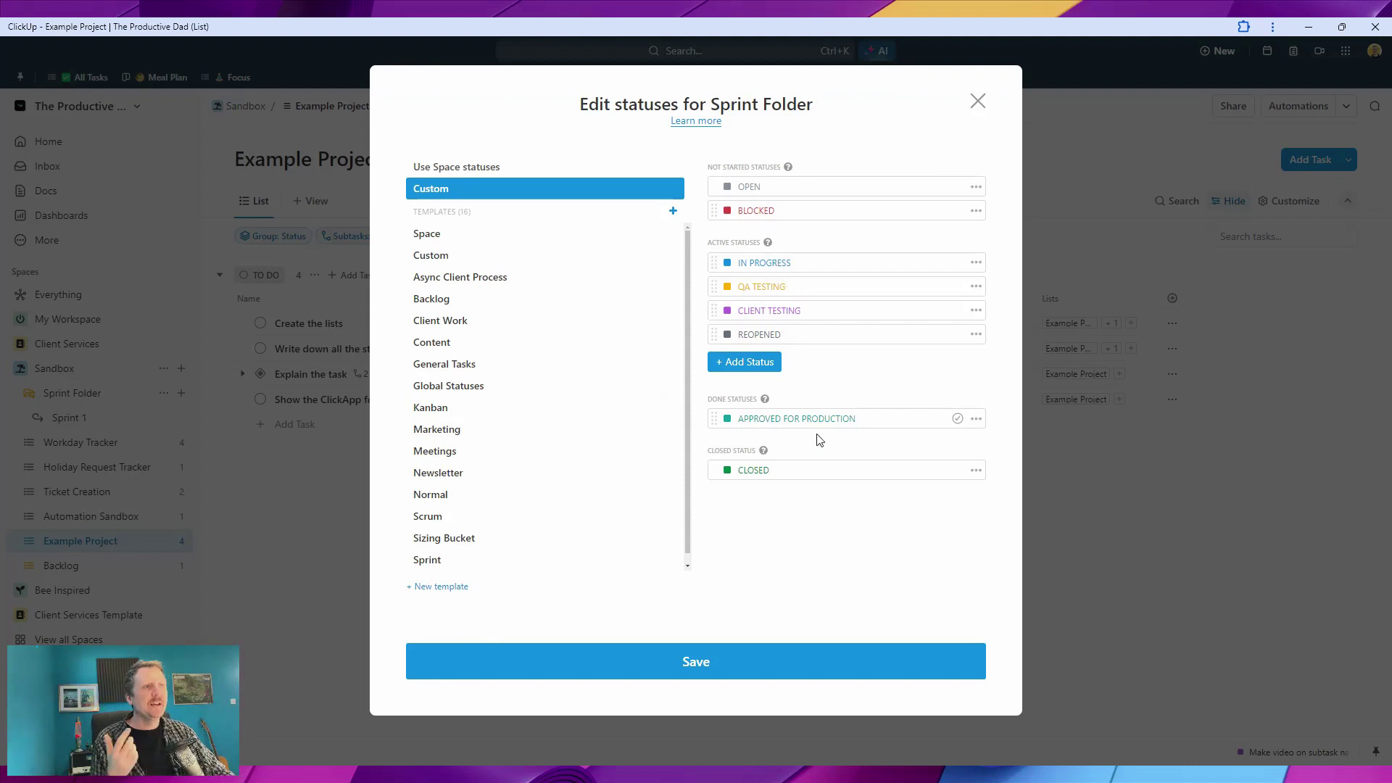
click(979, 103)
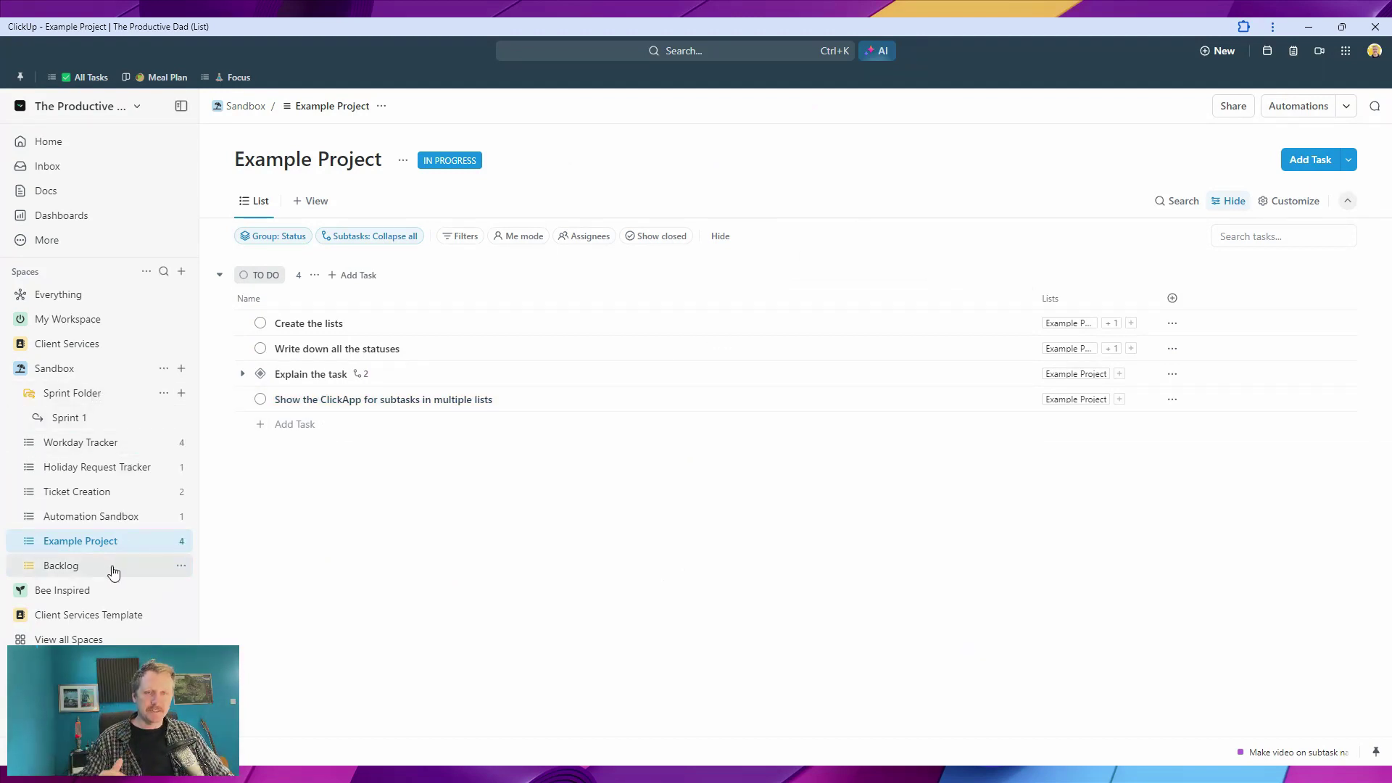
- Apply the Global Statuses template to the Example Project list's statuses and save
click(180, 543)
mouse_move(287, 475)
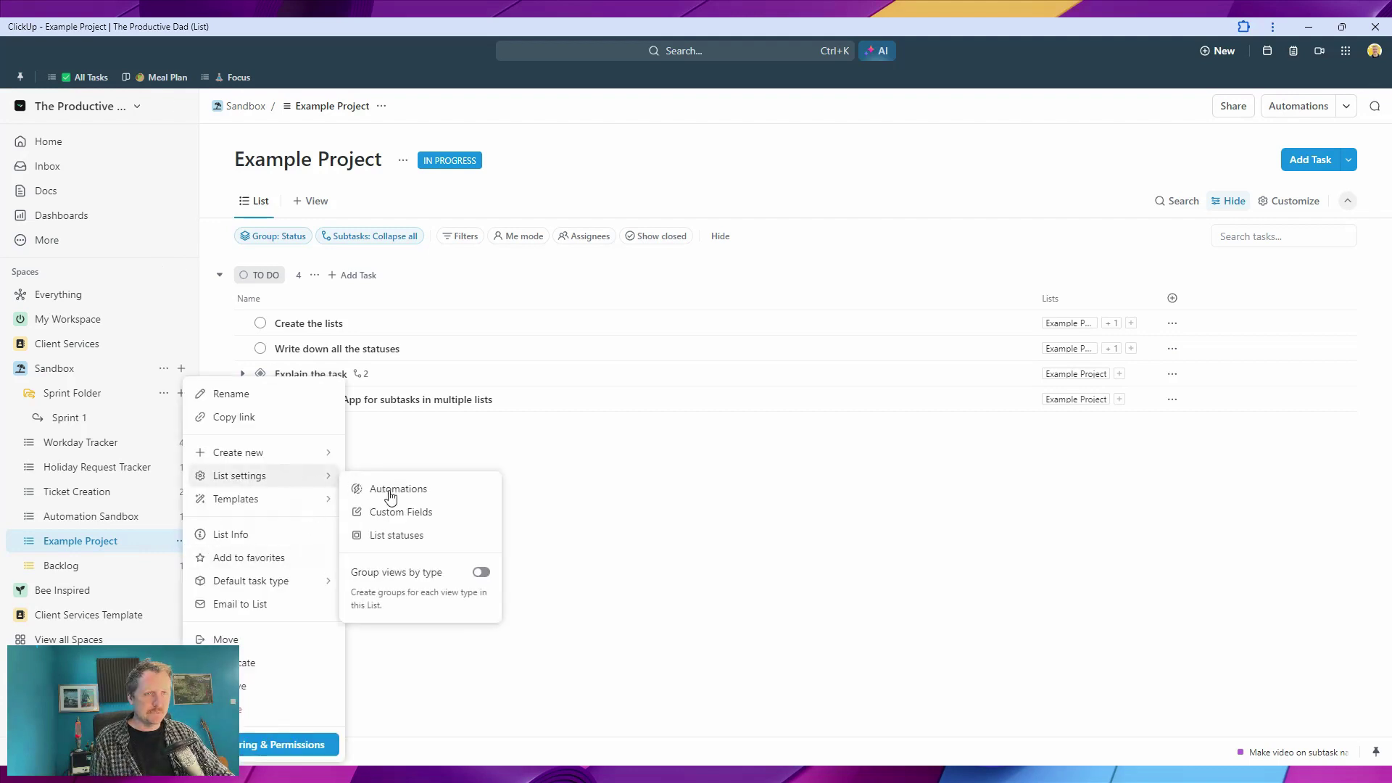
click(403, 535)
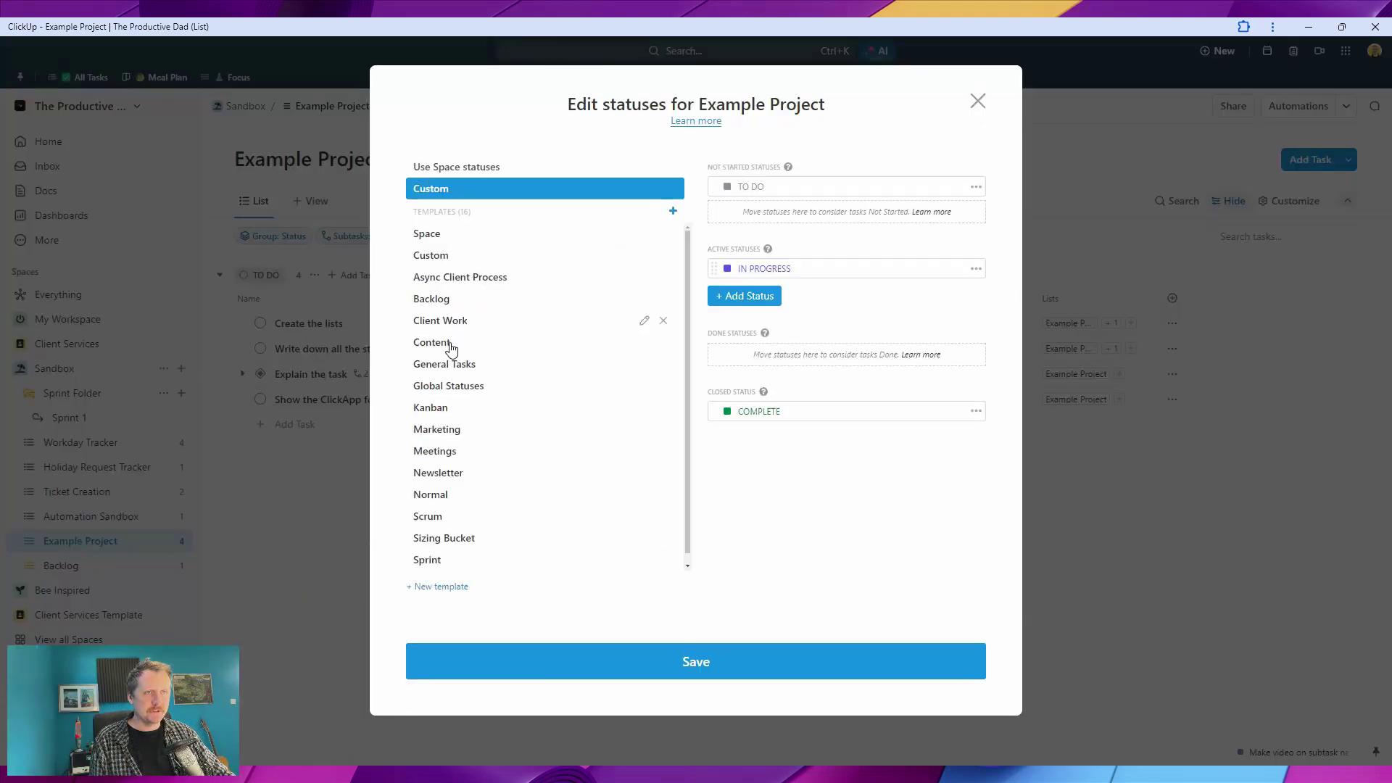
click(454, 385)
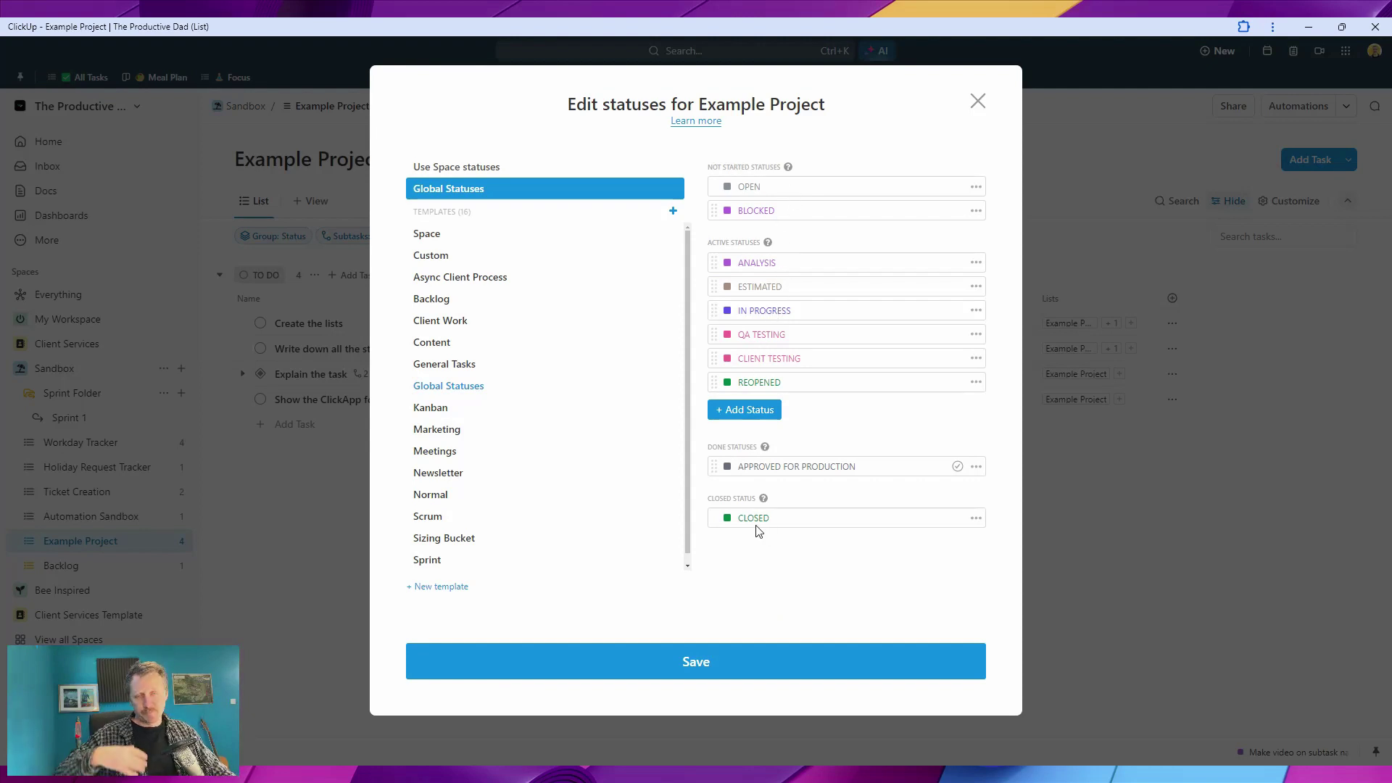
click(714, 662)
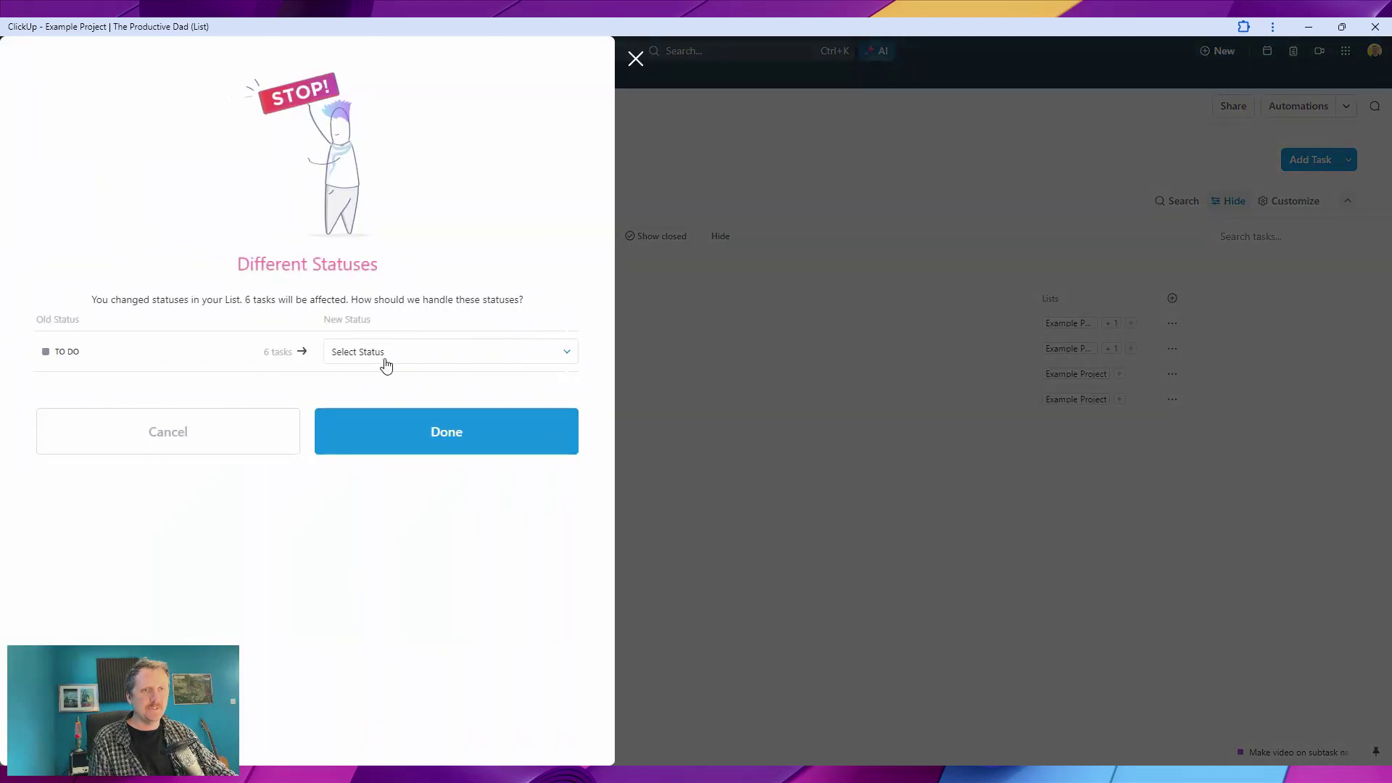
- Map the old TO DO tasks to the OPEN status and confirm
click(387, 364)
click(385, 395)
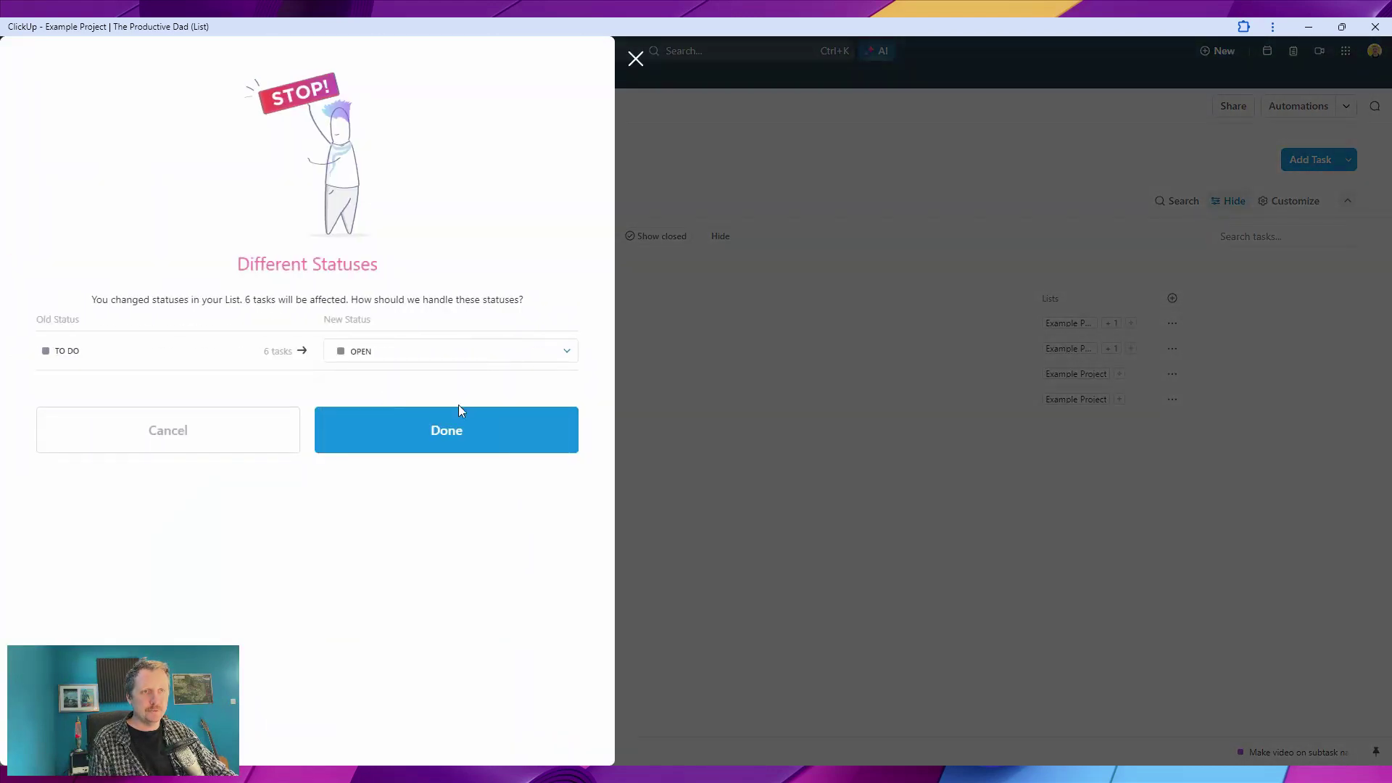
click(459, 412)
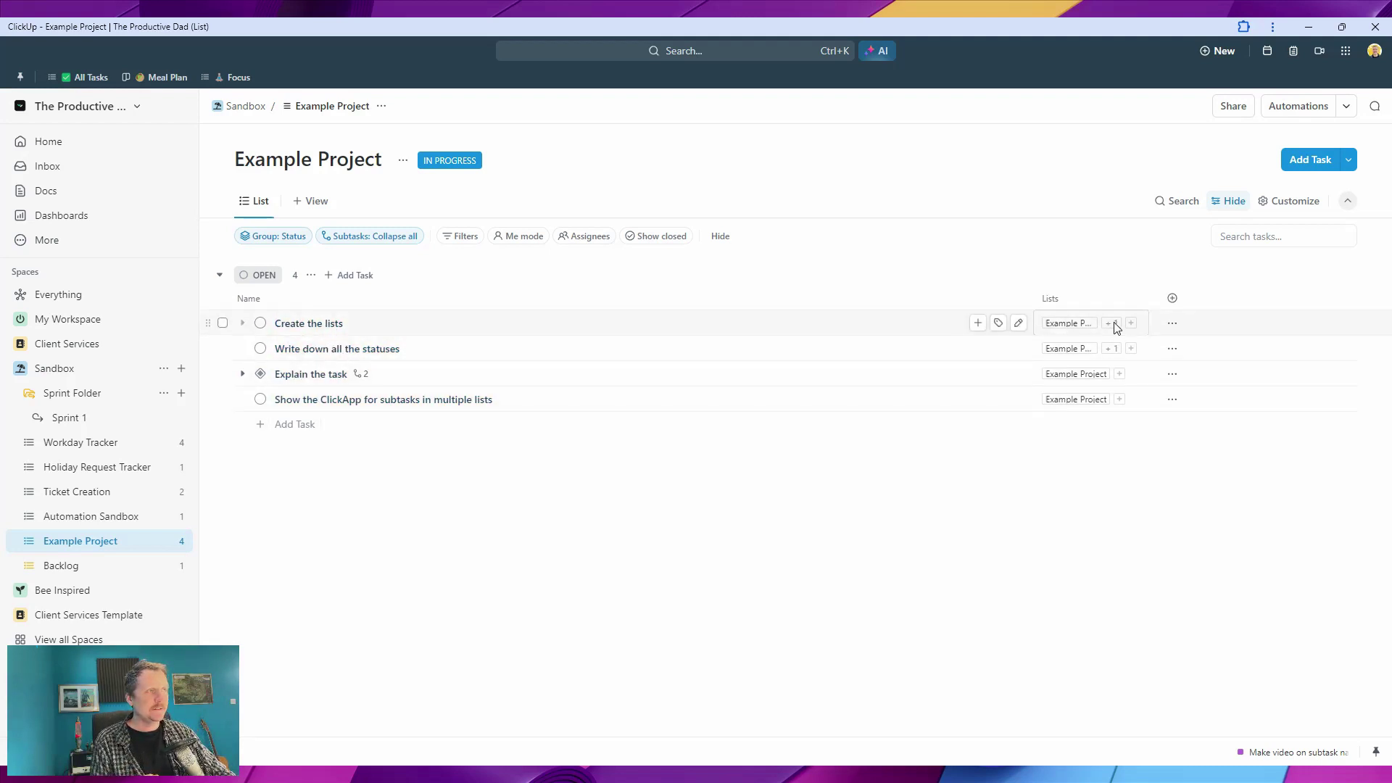
mouse_move(1111, 324)
- Open Backlog and check the status choices for Write down all the statuses and Example 2 unchanged
click(71, 566)
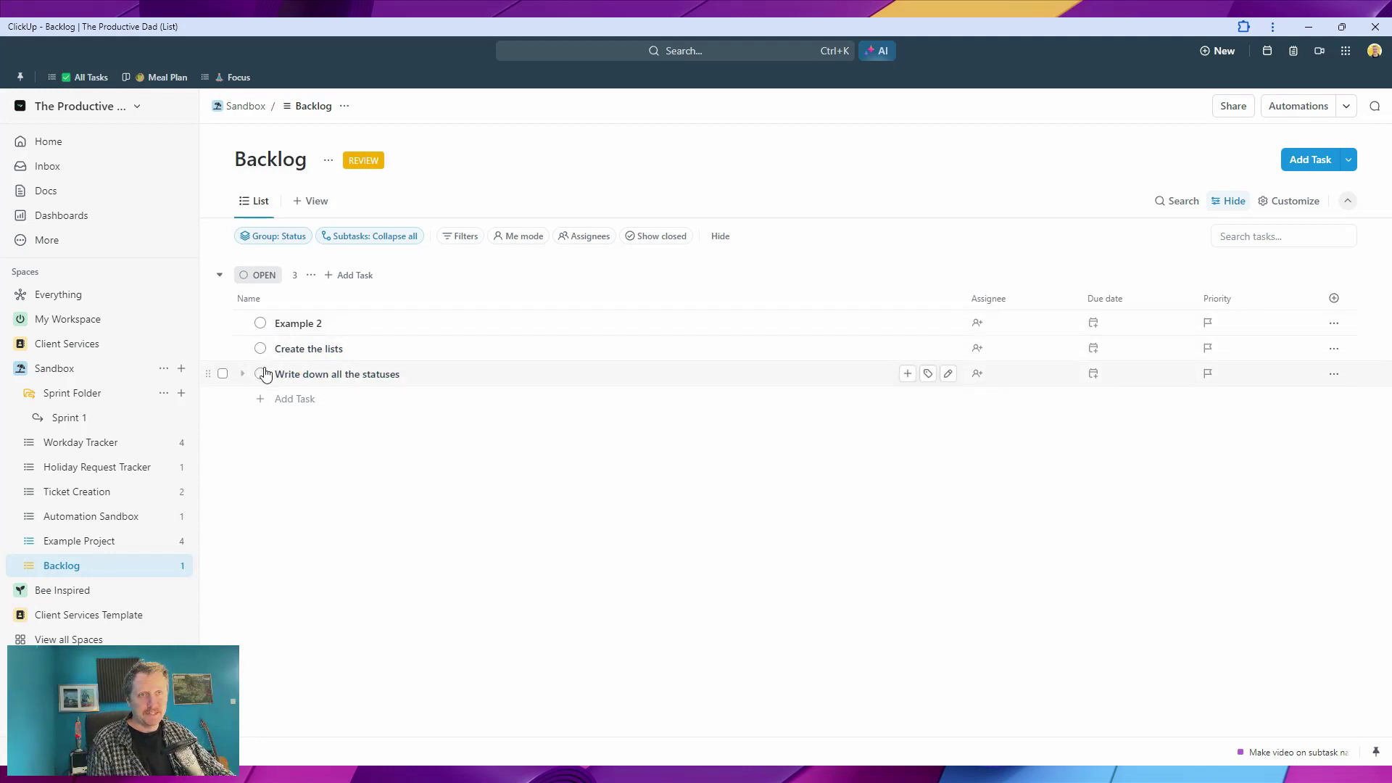
click(261, 374)
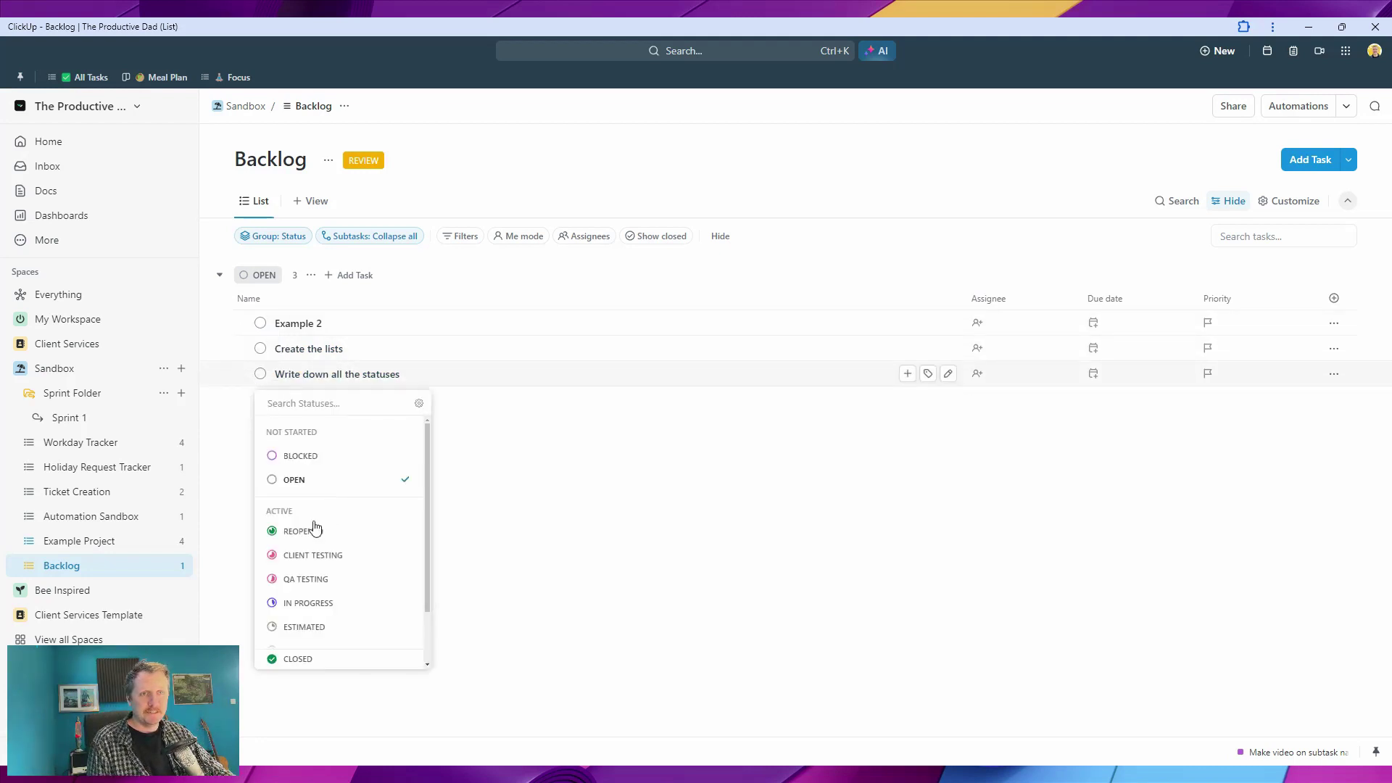
scroll(363, 533, down, 2)
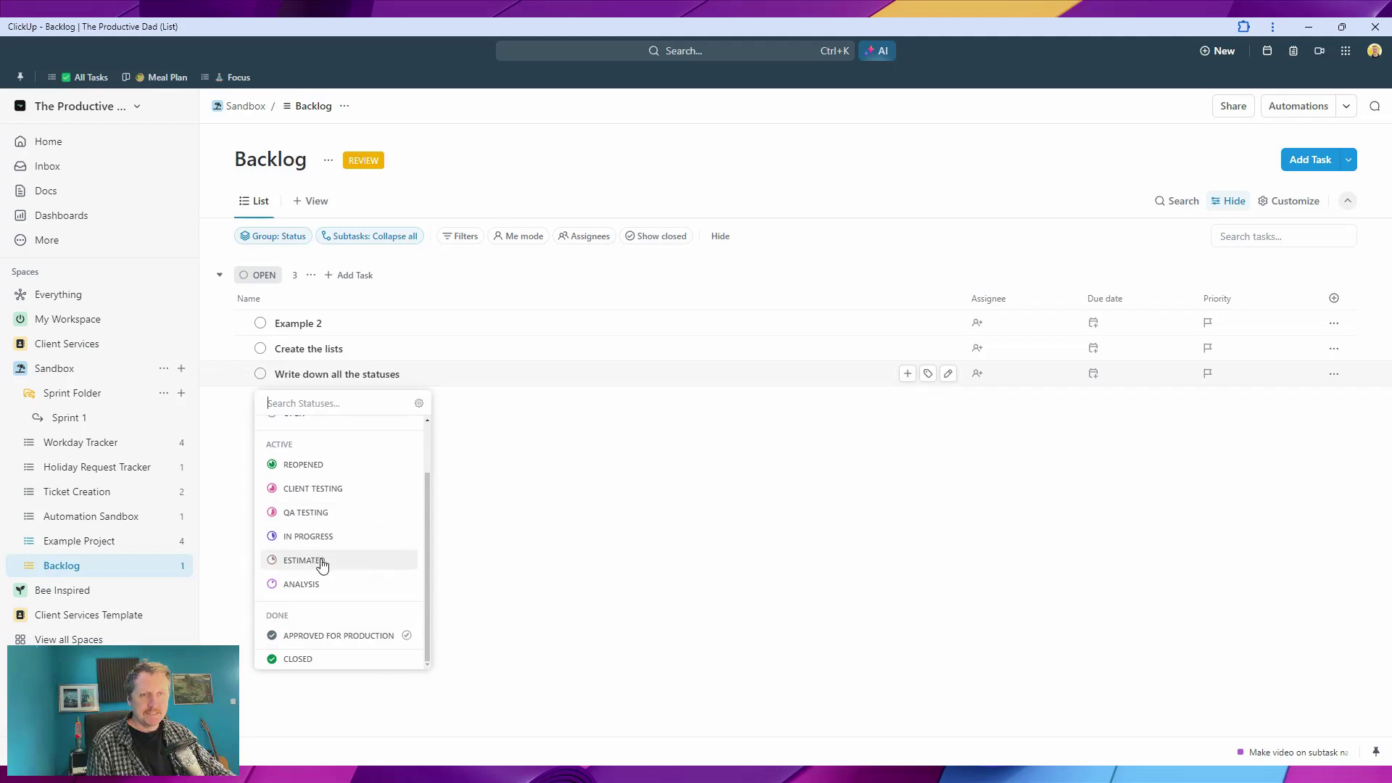
click(478, 513)
click(261, 323)
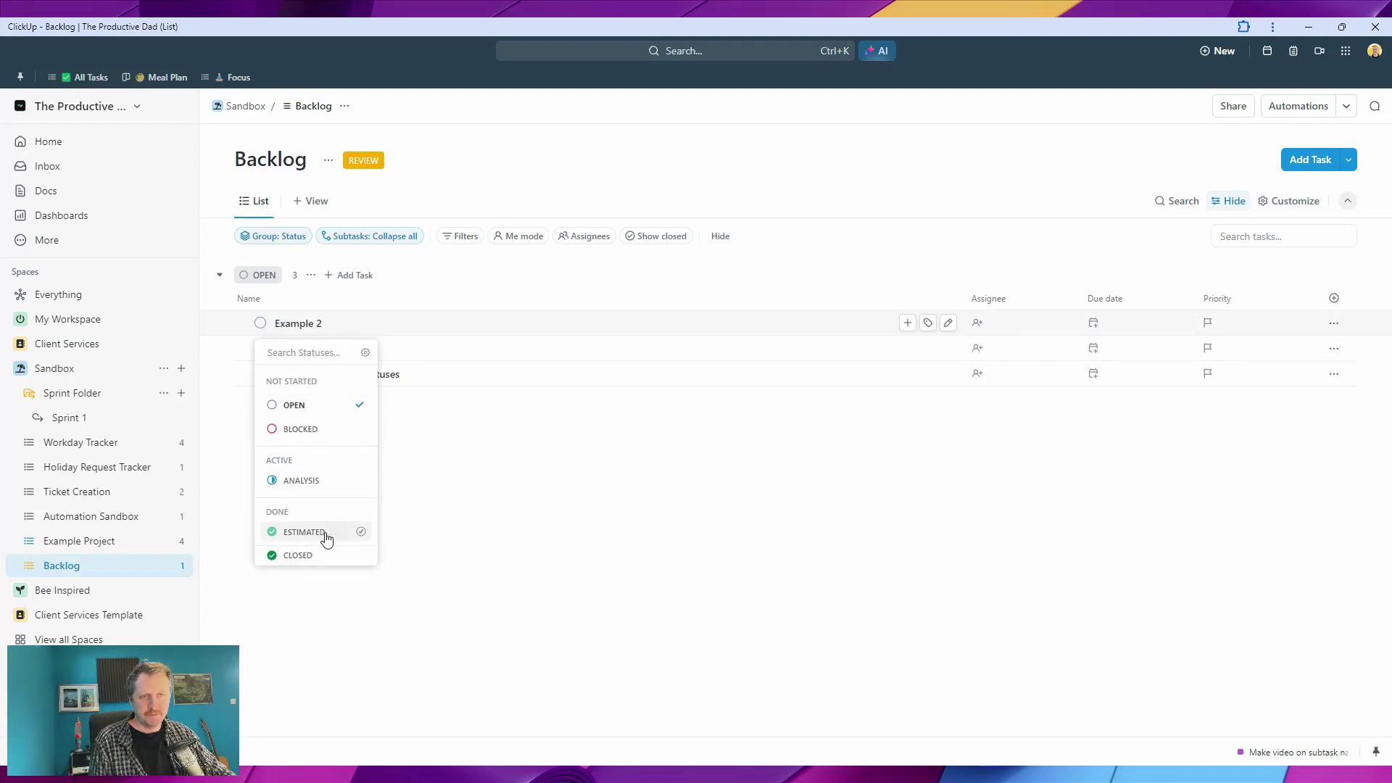
click(434, 531)
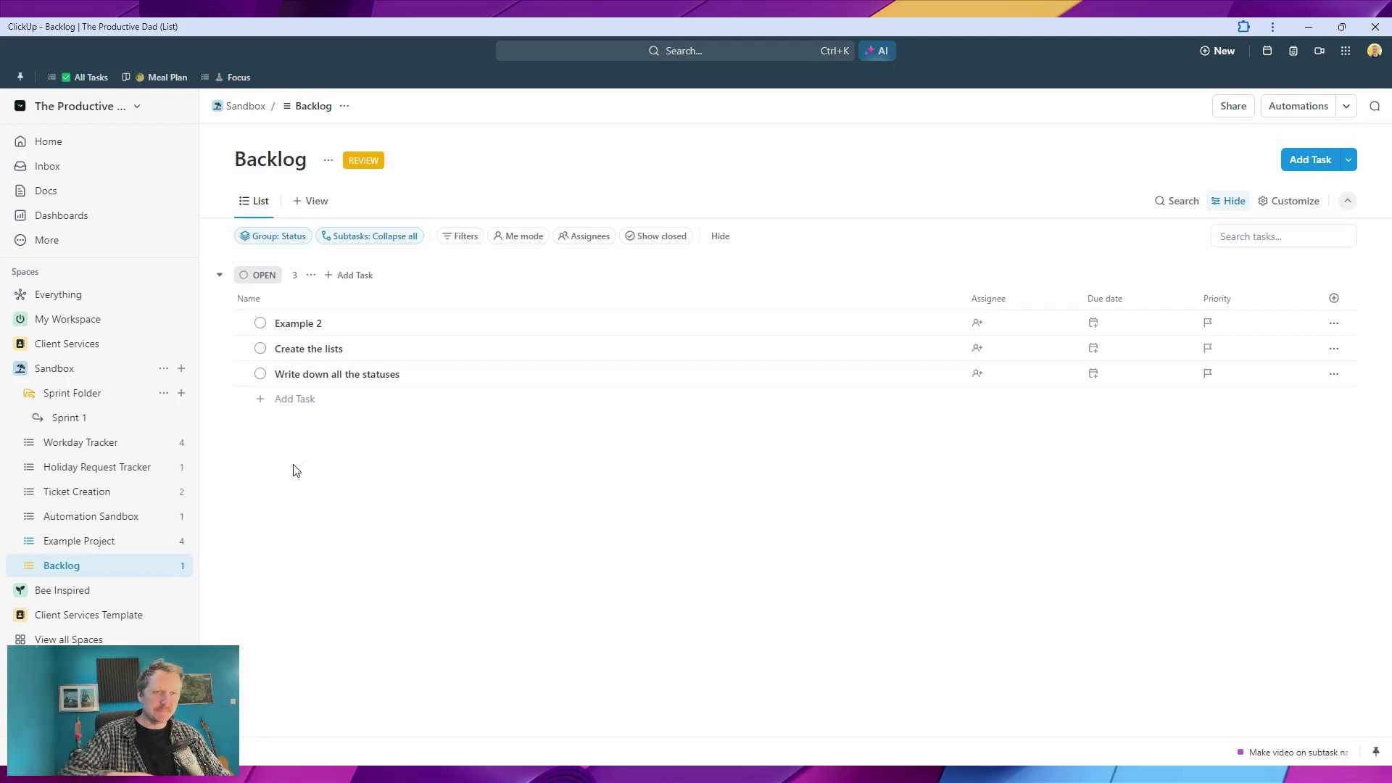
- In Example Project, mark Create the lists and Write down all the statuses CLOSED, then expand Explain the task
click(82, 542)
click(260, 323)
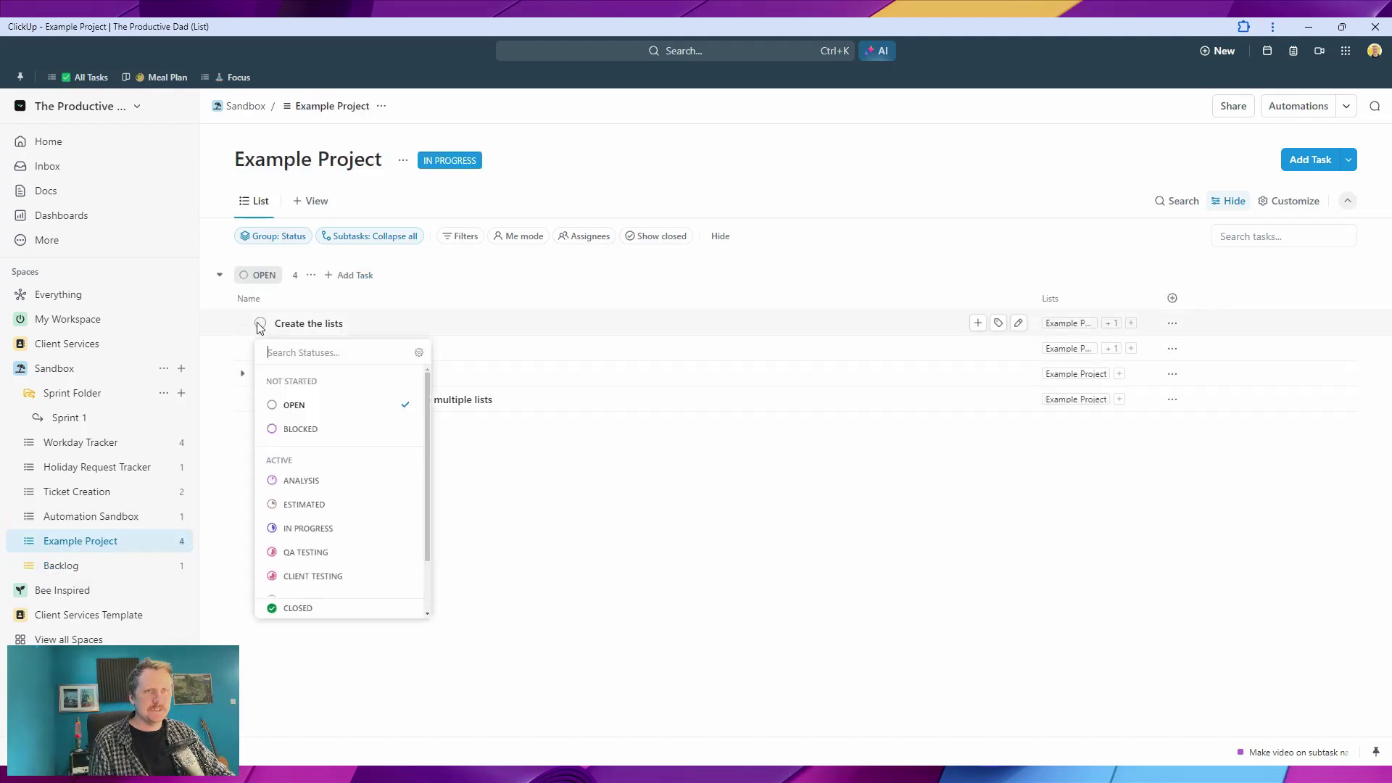
click(298, 609)
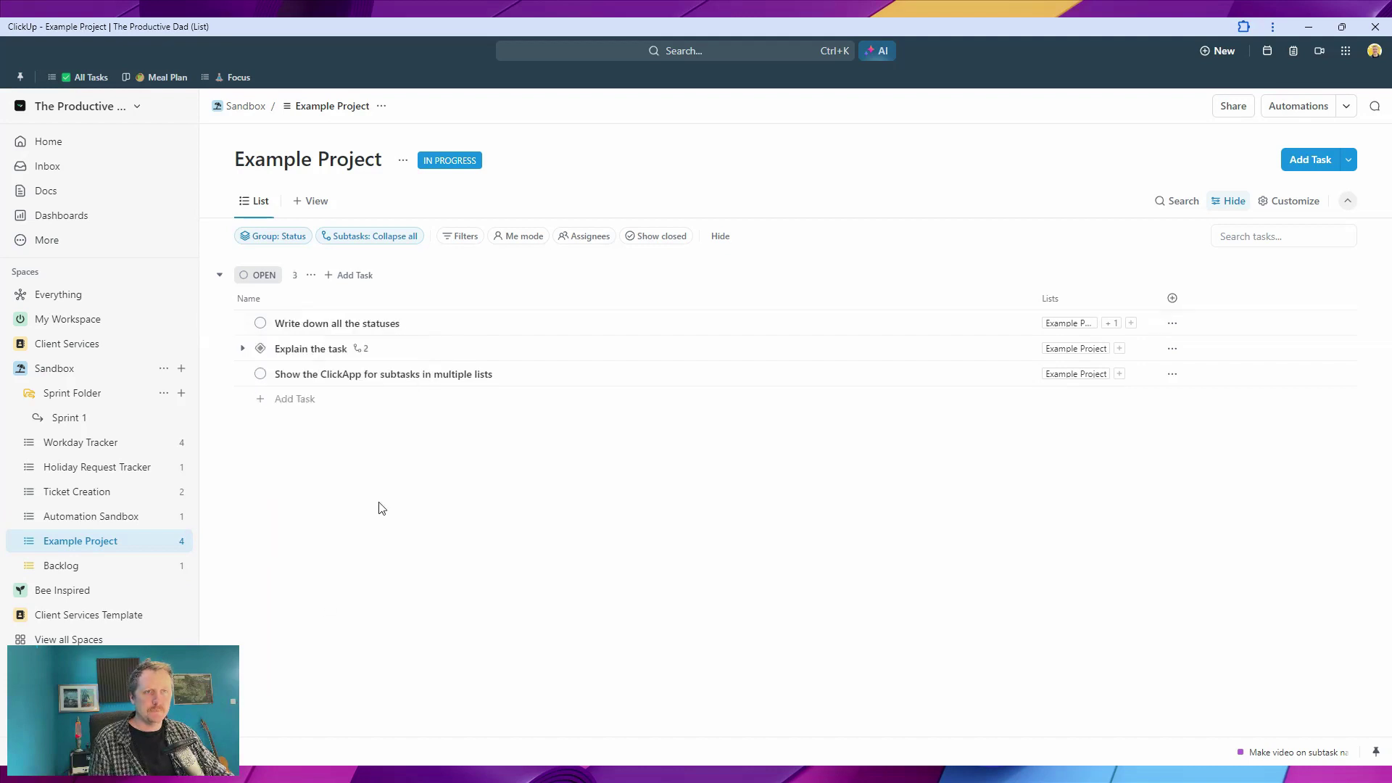
click(260, 324)
click(297, 609)
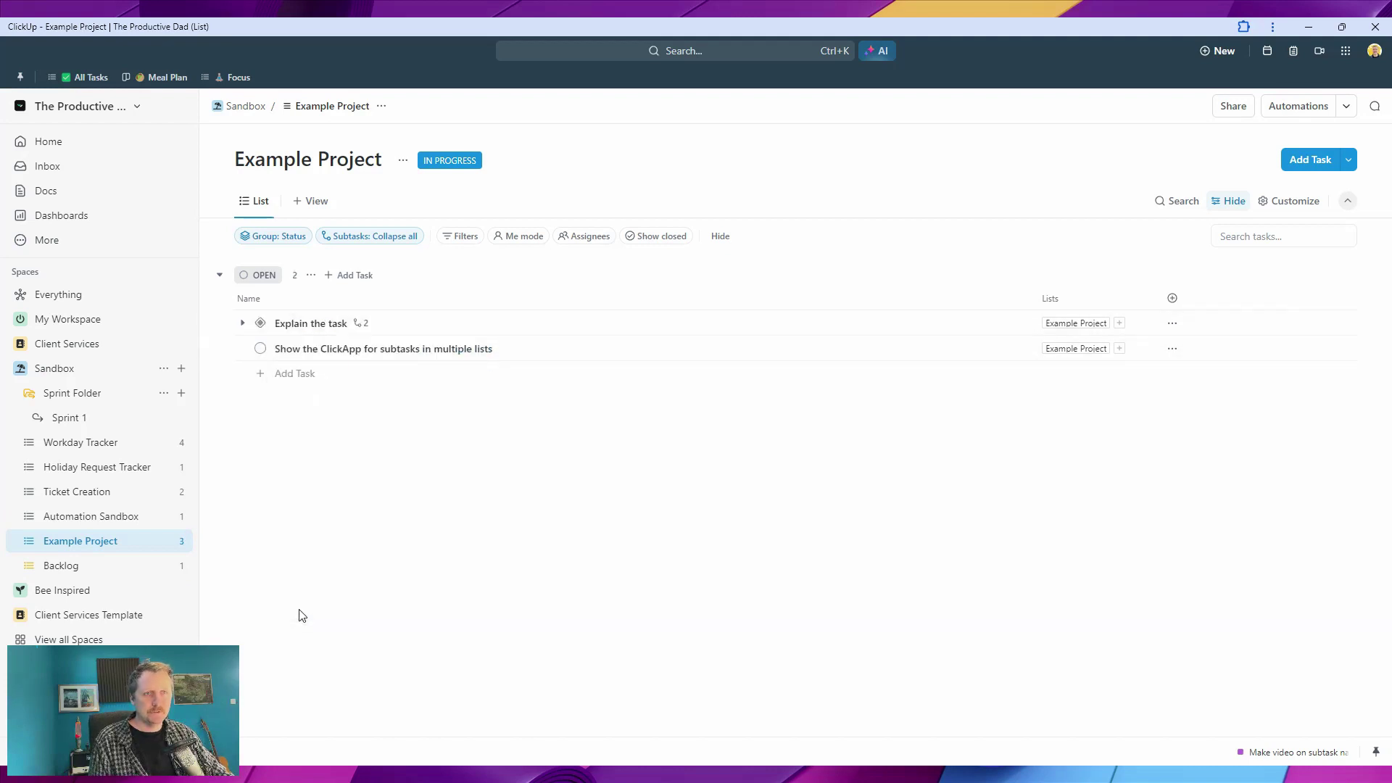
click(244, 323)
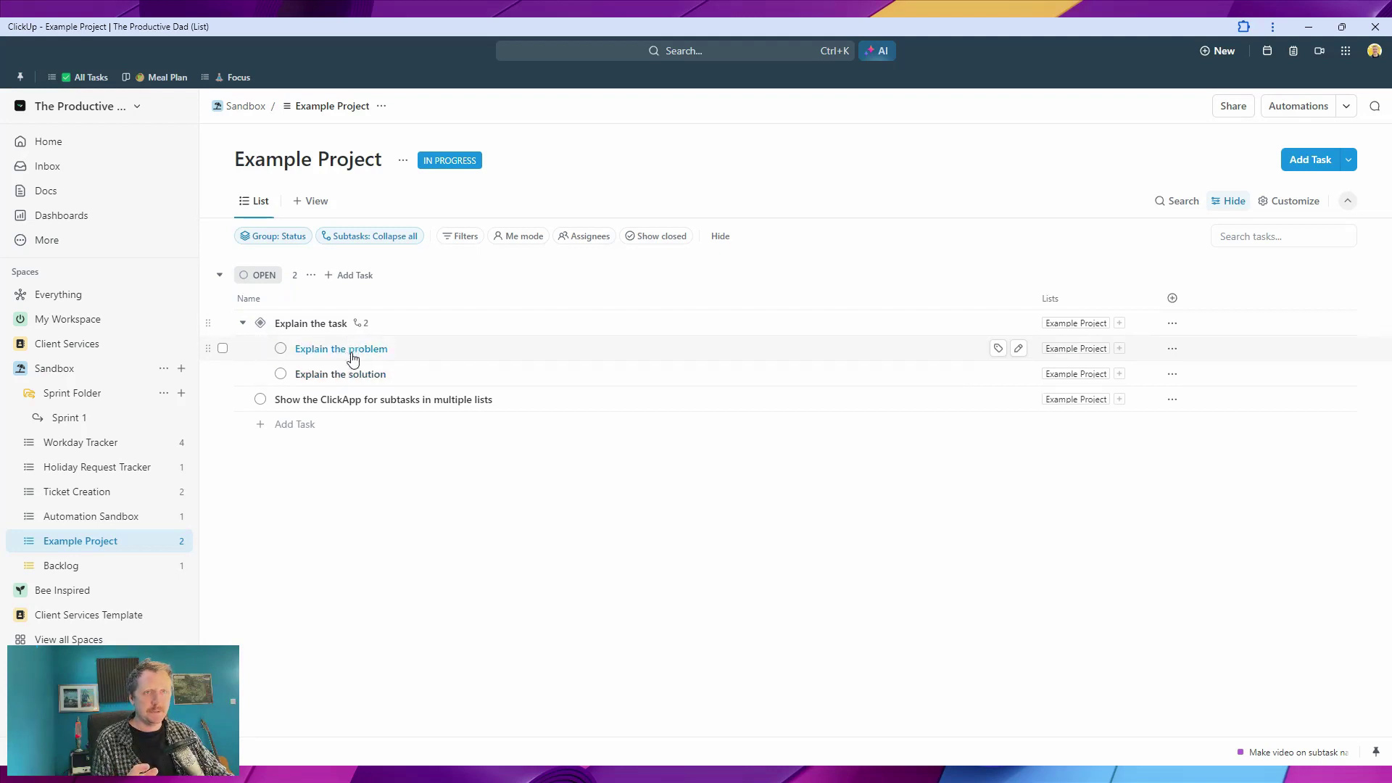
- Add subtasks Explain the problem and Explain the solution to Sprint 1 in Sprint Folder
click(1119, 348)
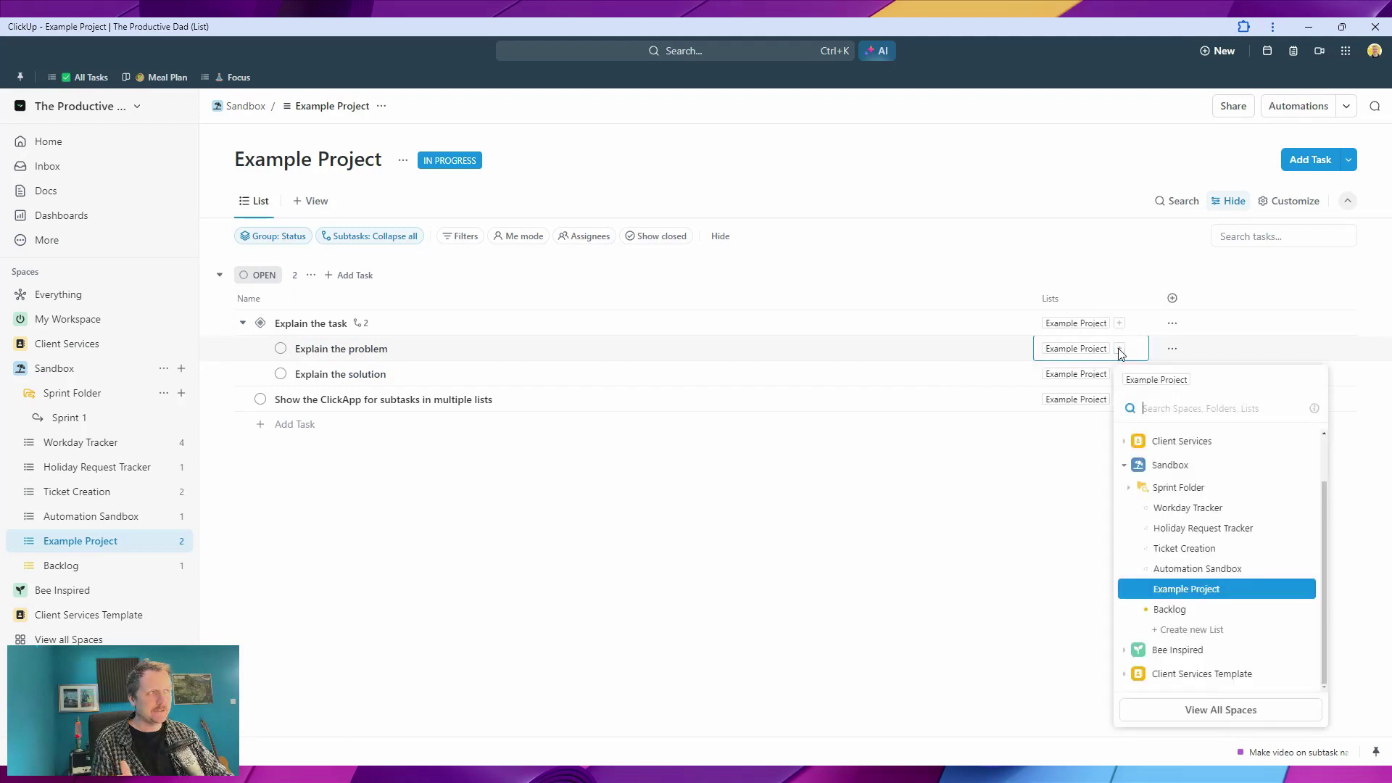
click(1128, 488)
click(1179, 510)
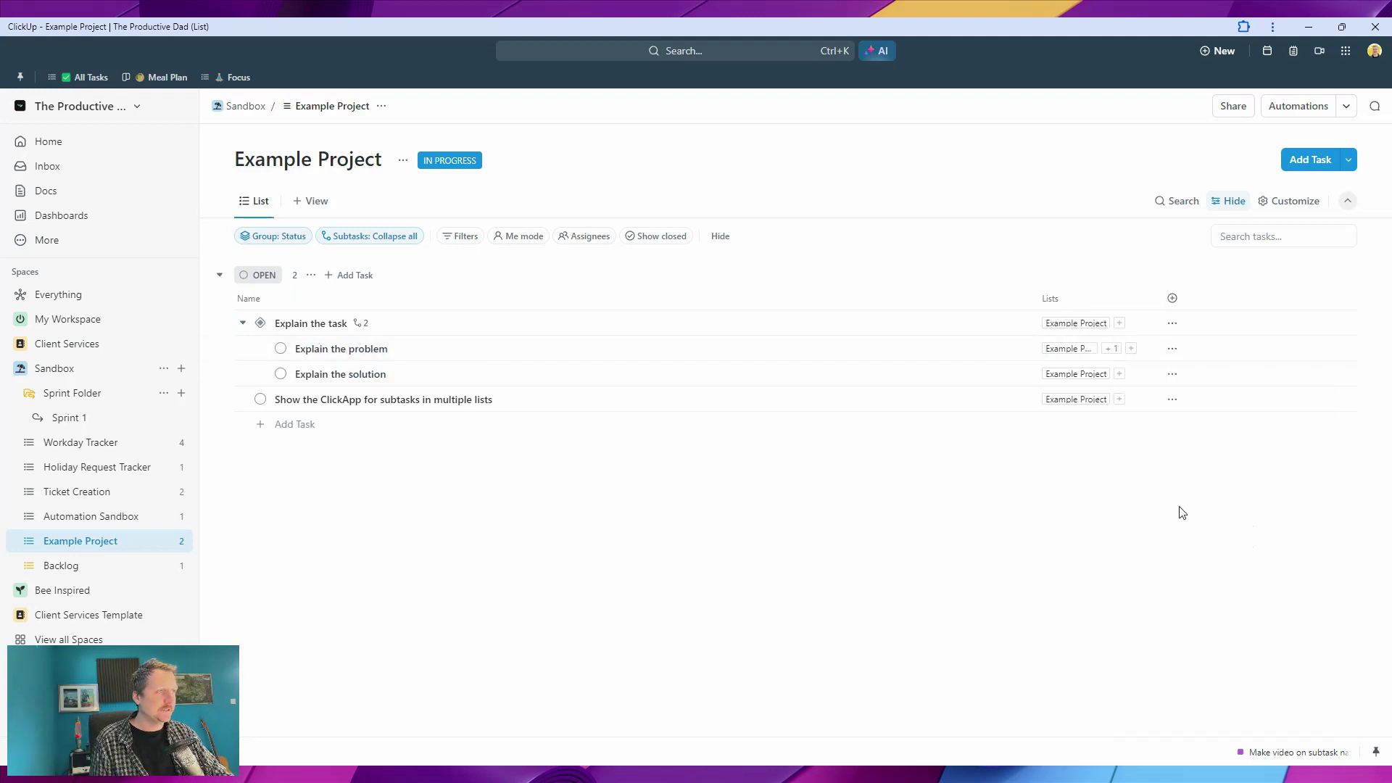
click(1120, 374)
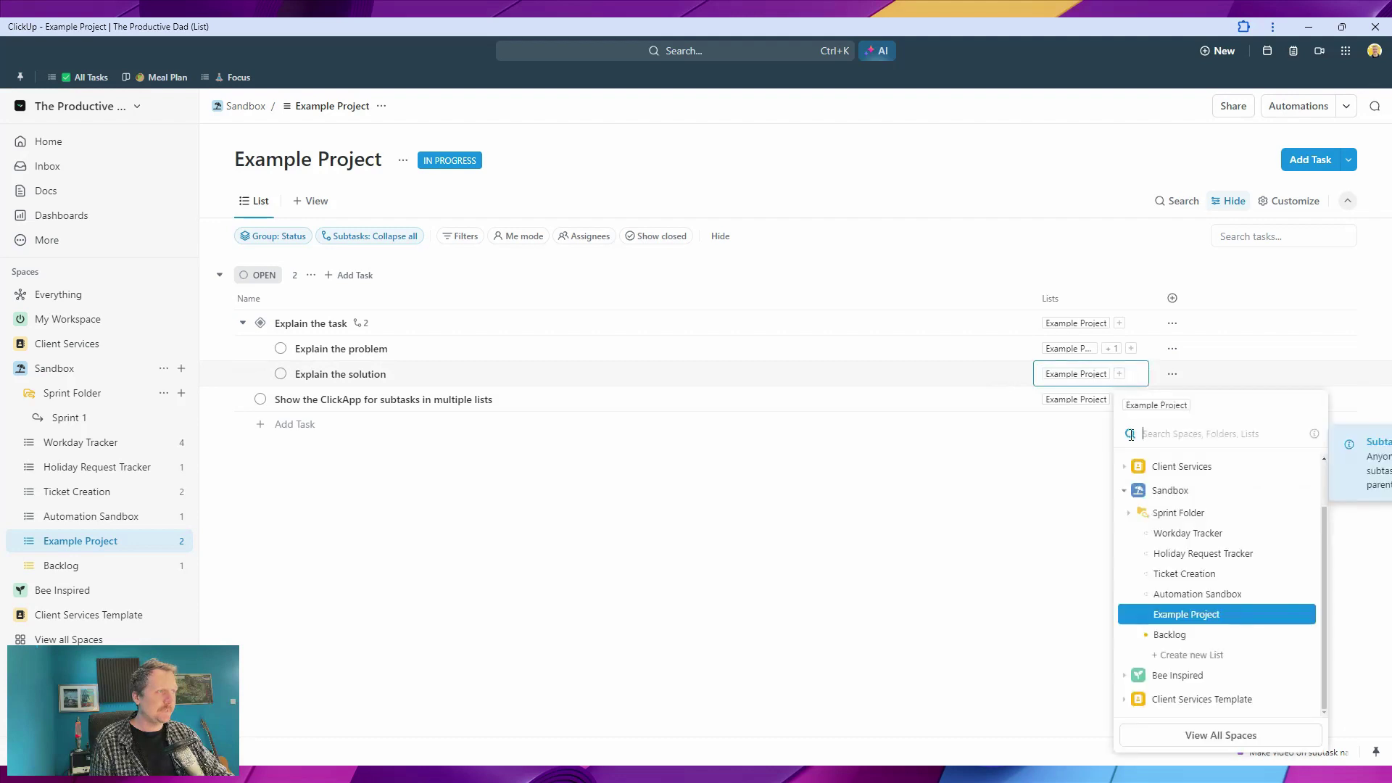
click(1130, 513)
click(1172, 537)
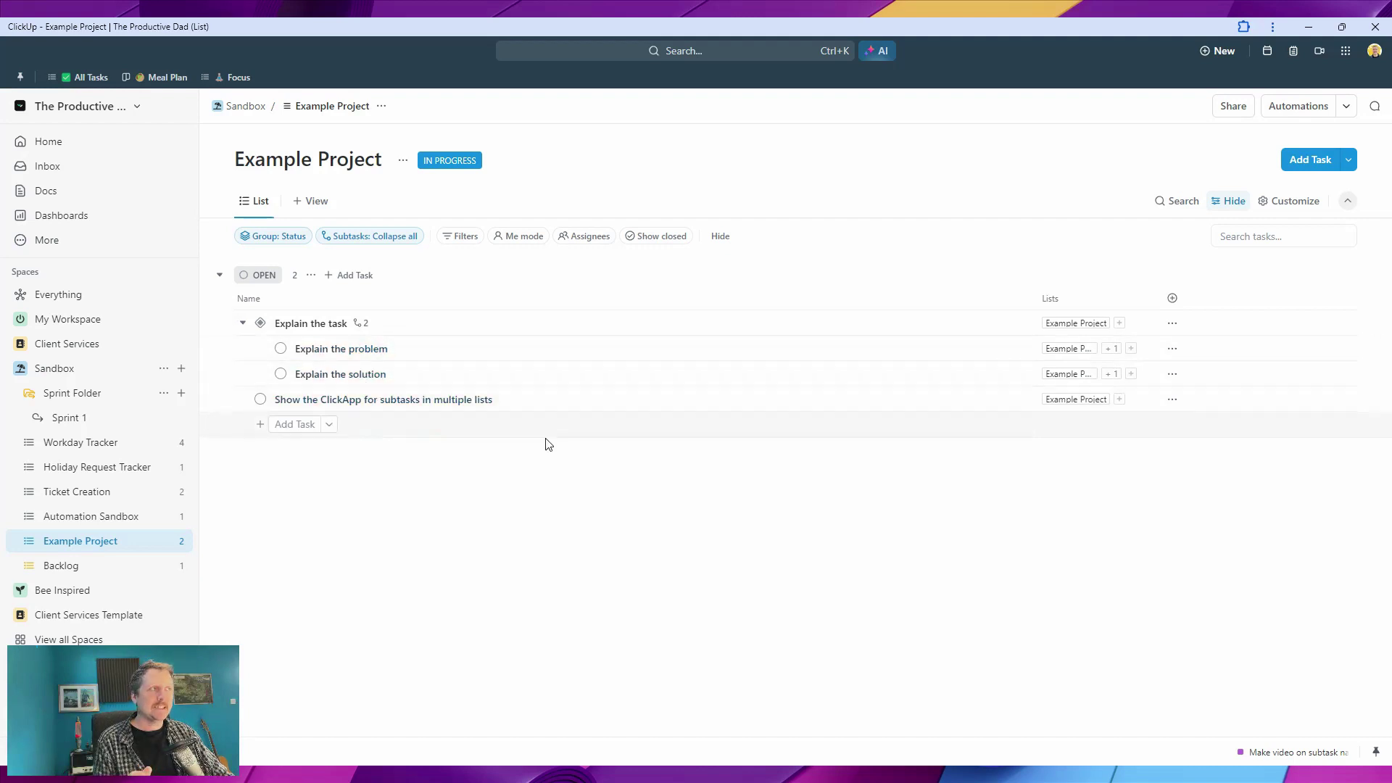
click(1346, 54)
click(1375, 51)
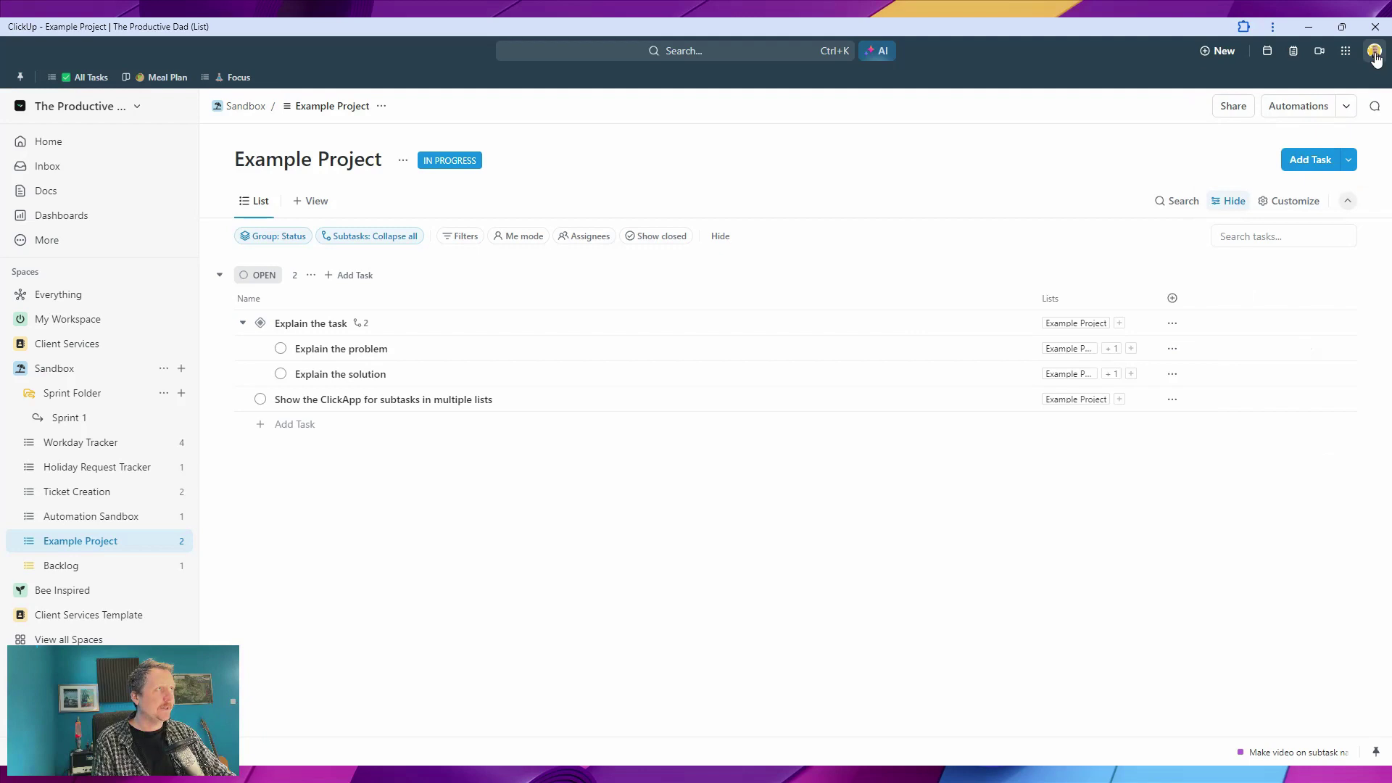
click(1374, 50)
click(1241, 172)
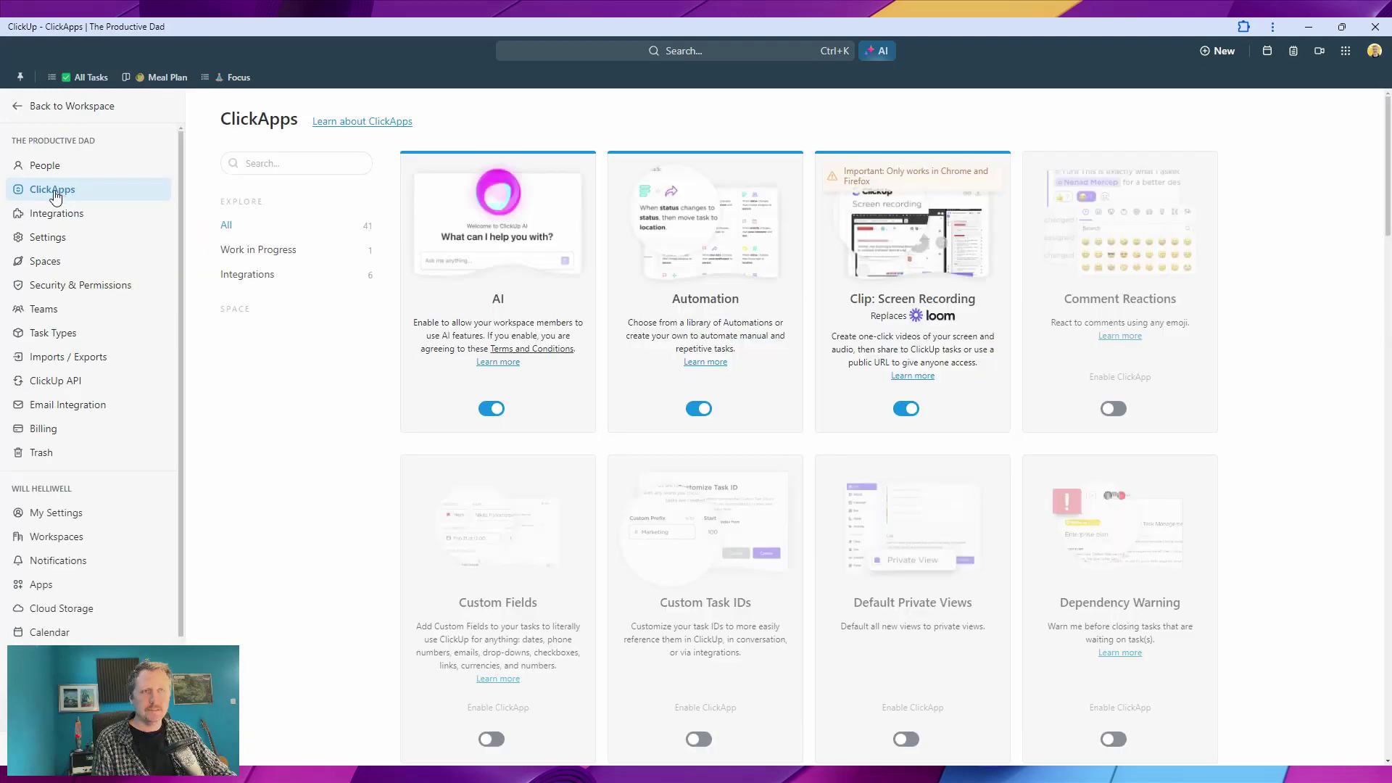
scroll(606, 438, down, 9)
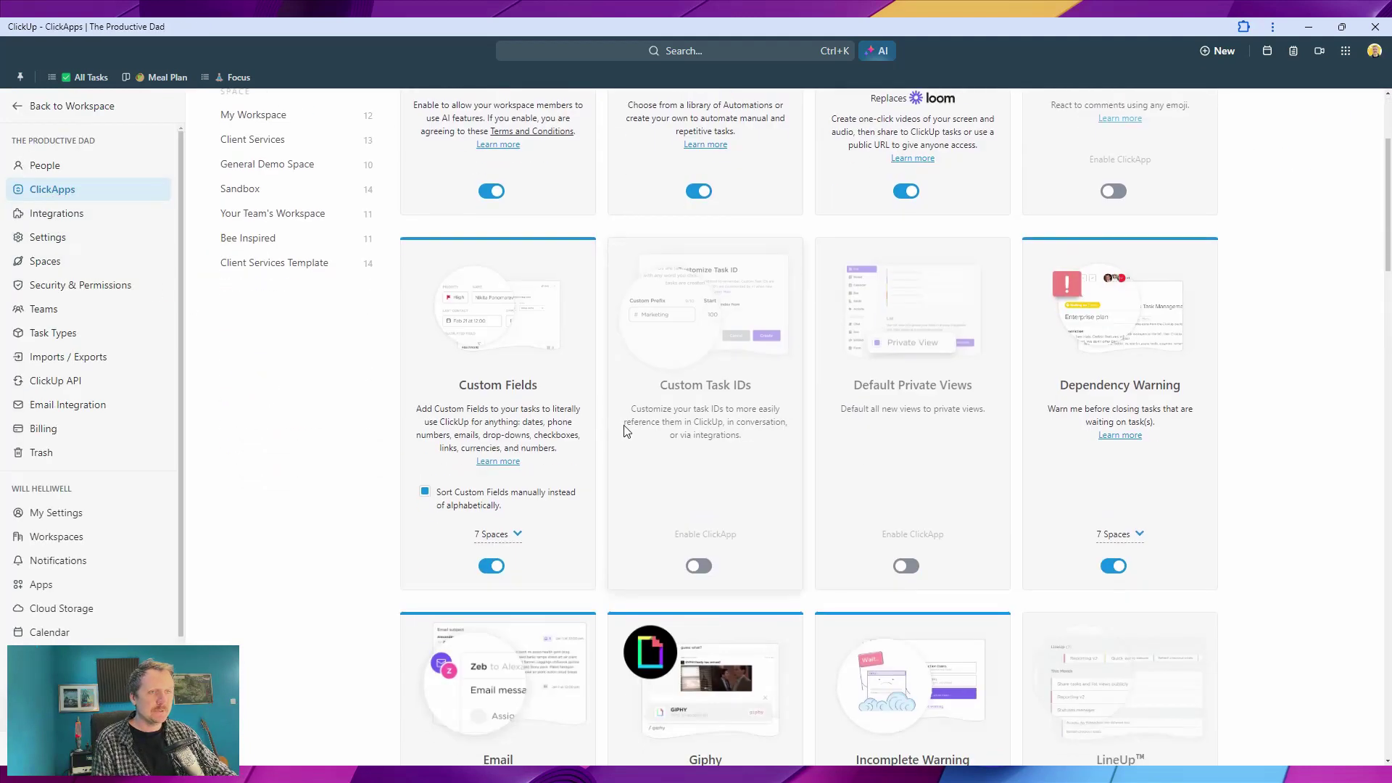
scroll(767, 401, down, 20)
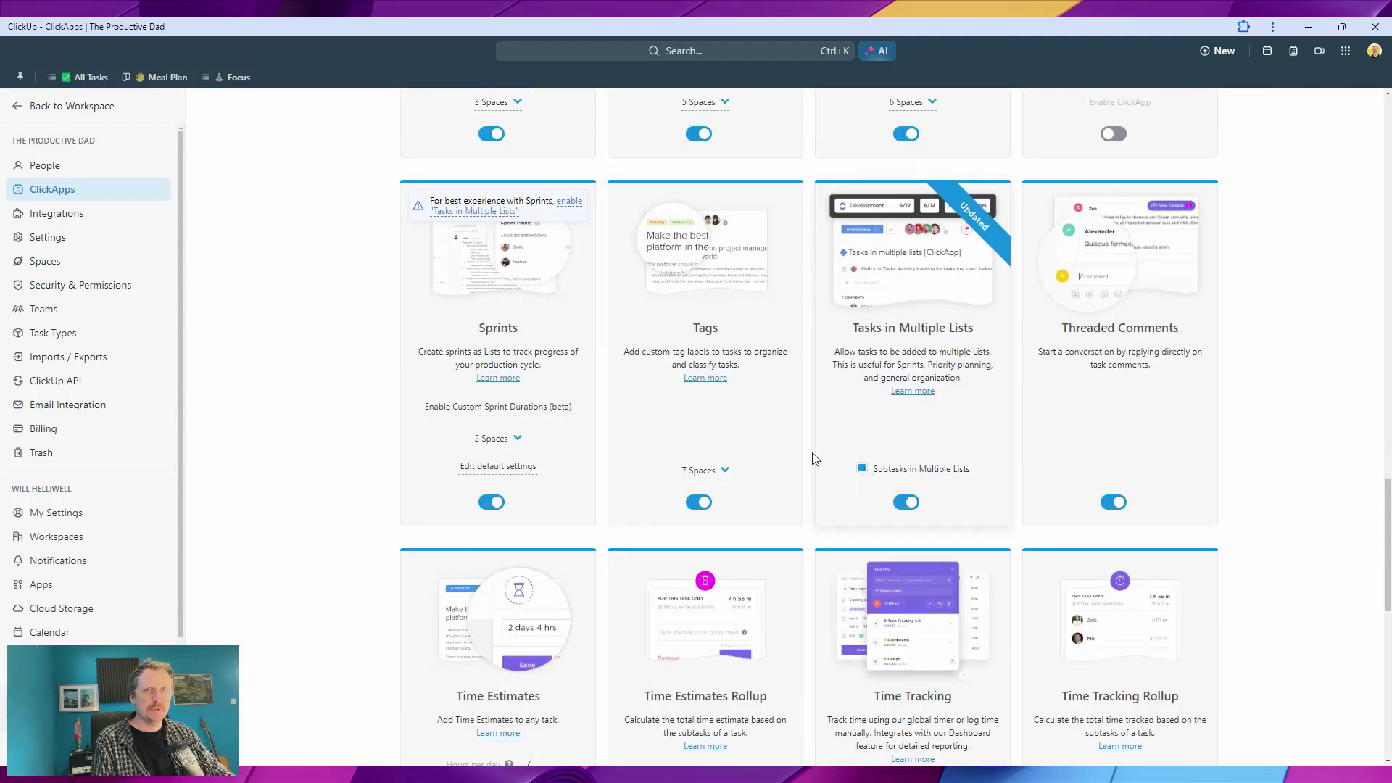
click(51, 110)
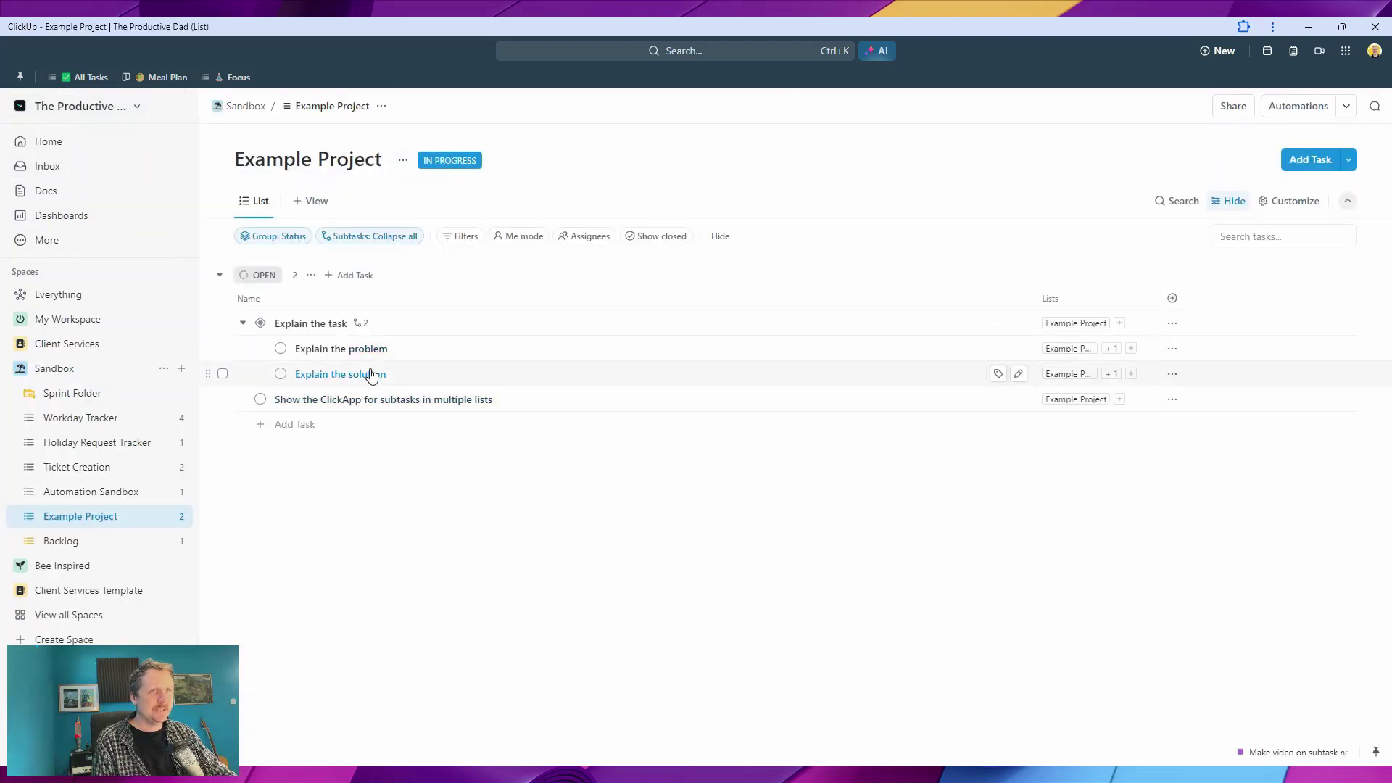
mouse_move(377, 374)
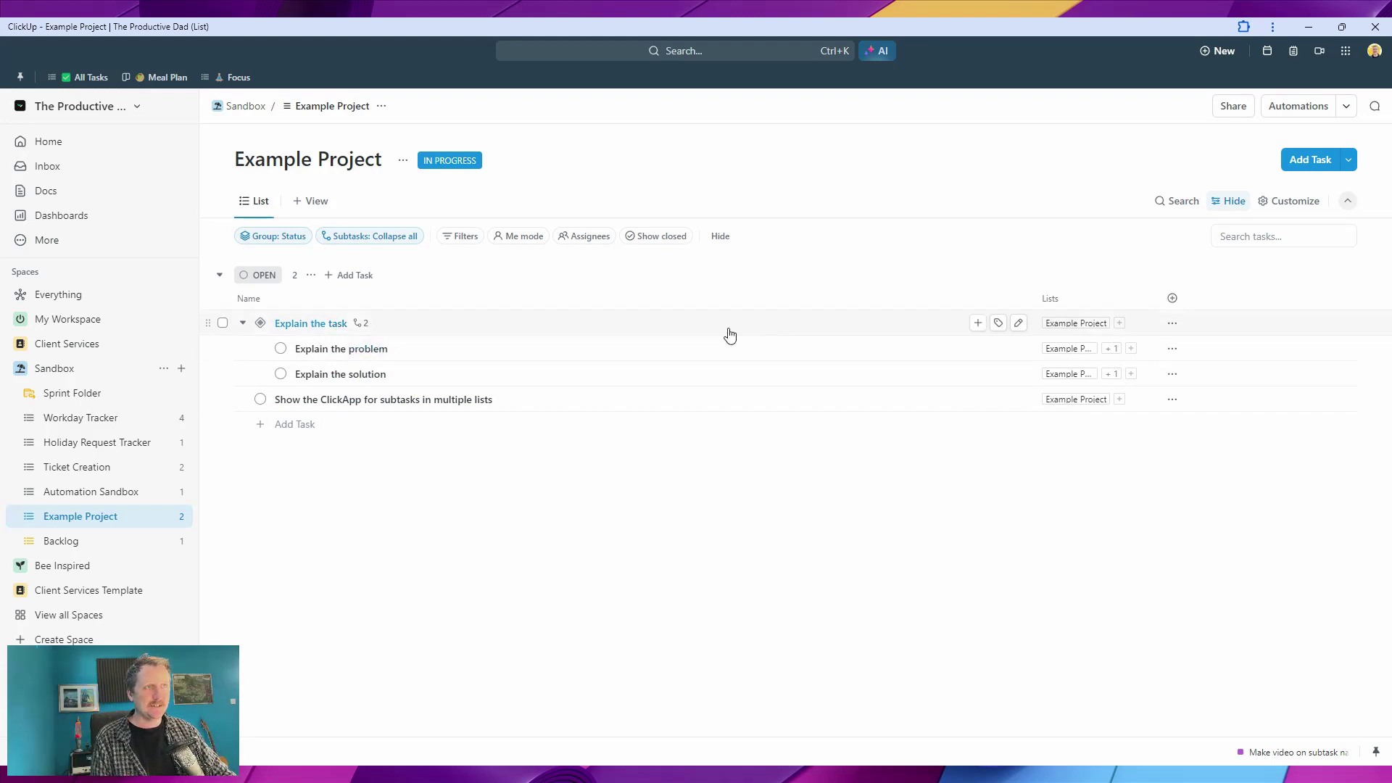
click(34, 395)
click(67, 417)
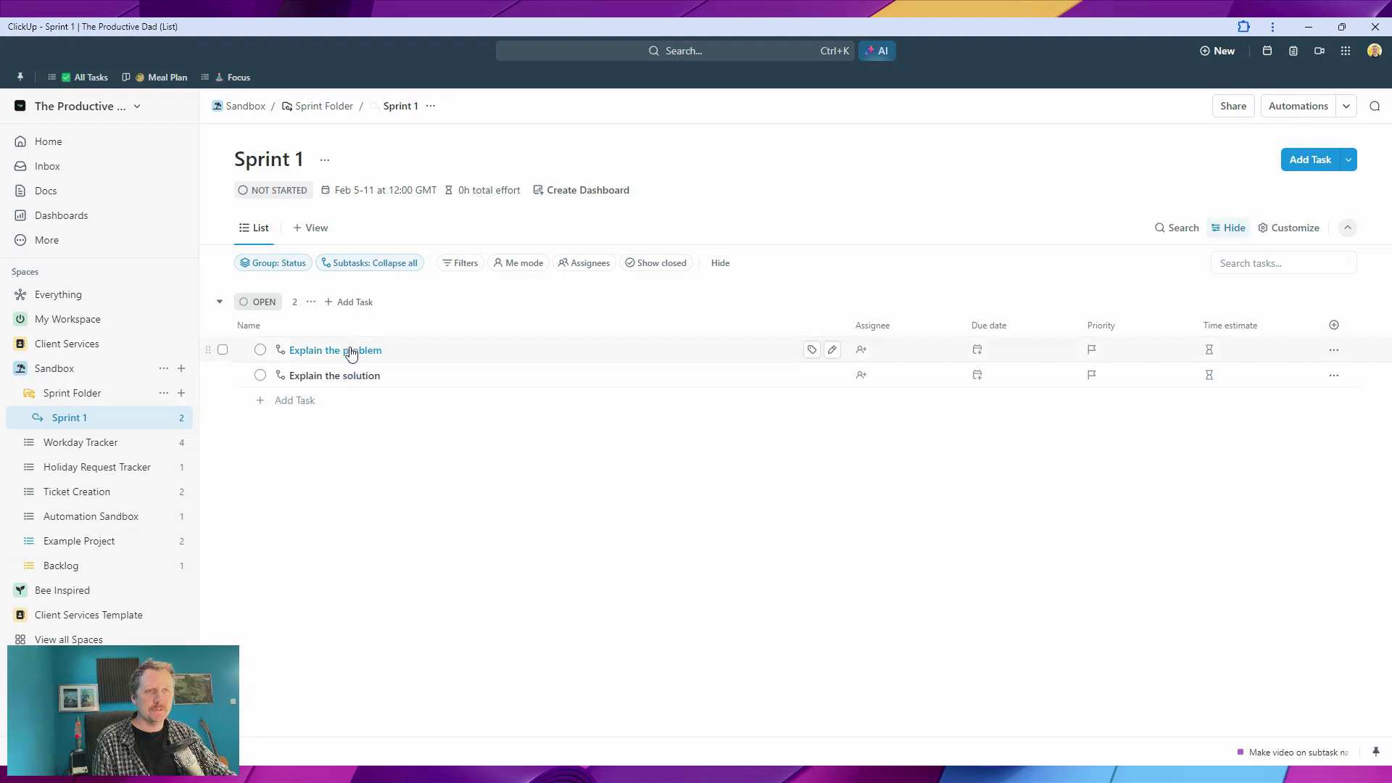
click(260, 374)
scroll(319, 551, down, 1)
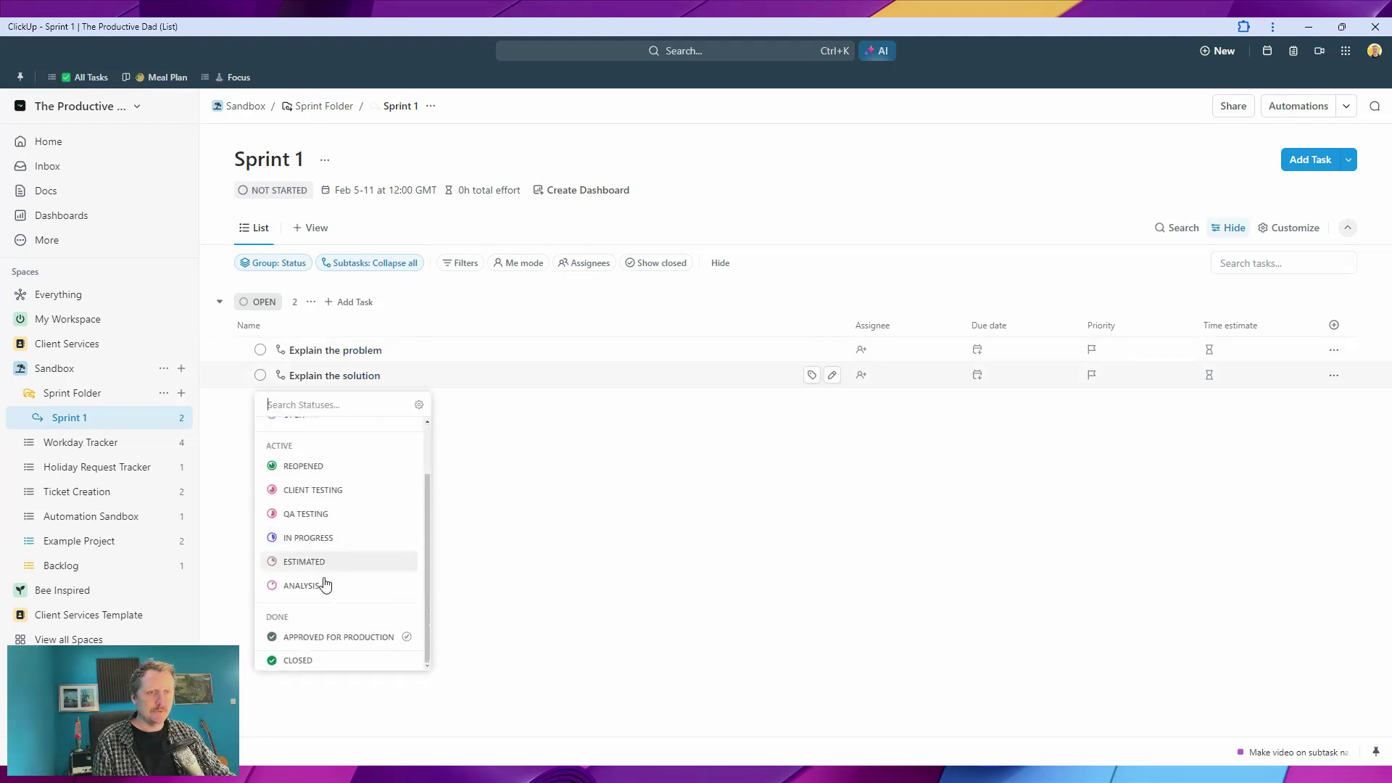
scroll(324, 590, up, 3)
click(521, 519)
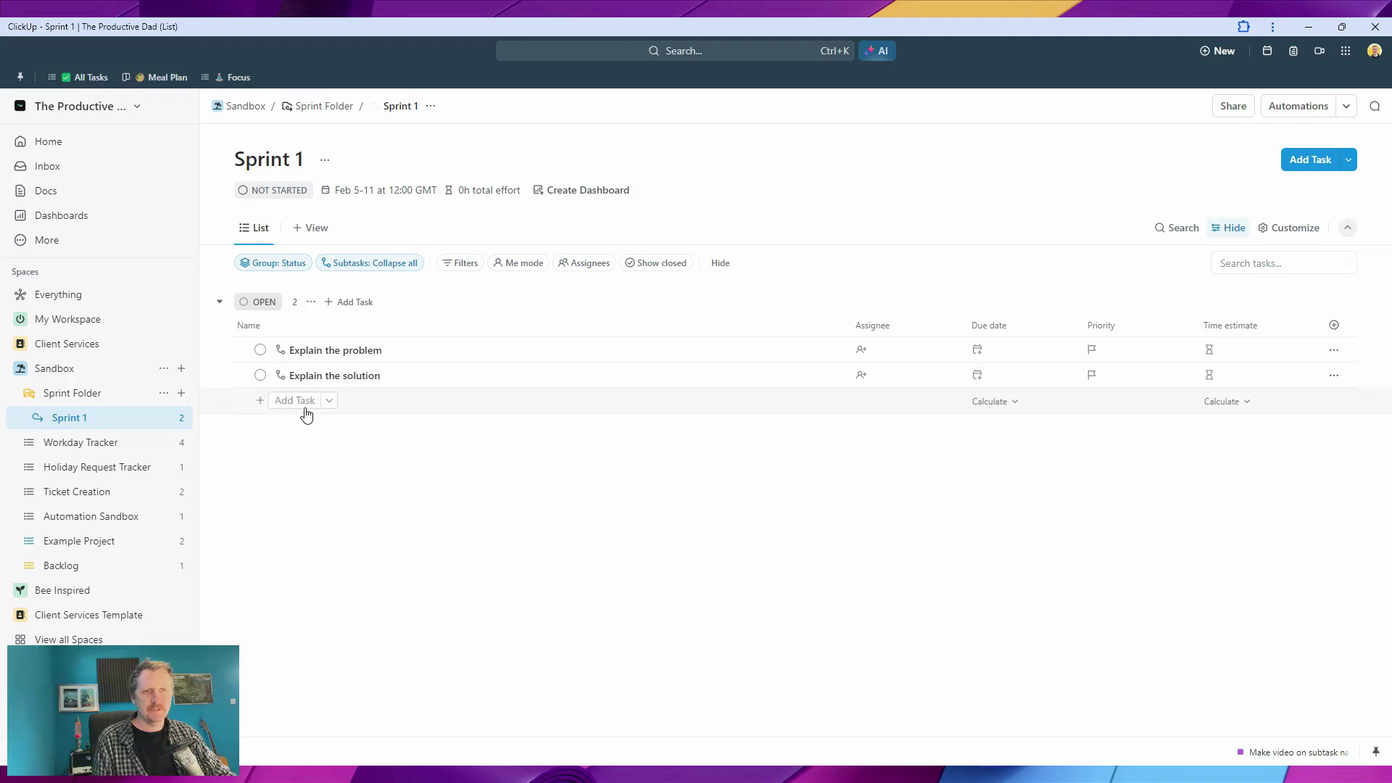
click(90, 547)
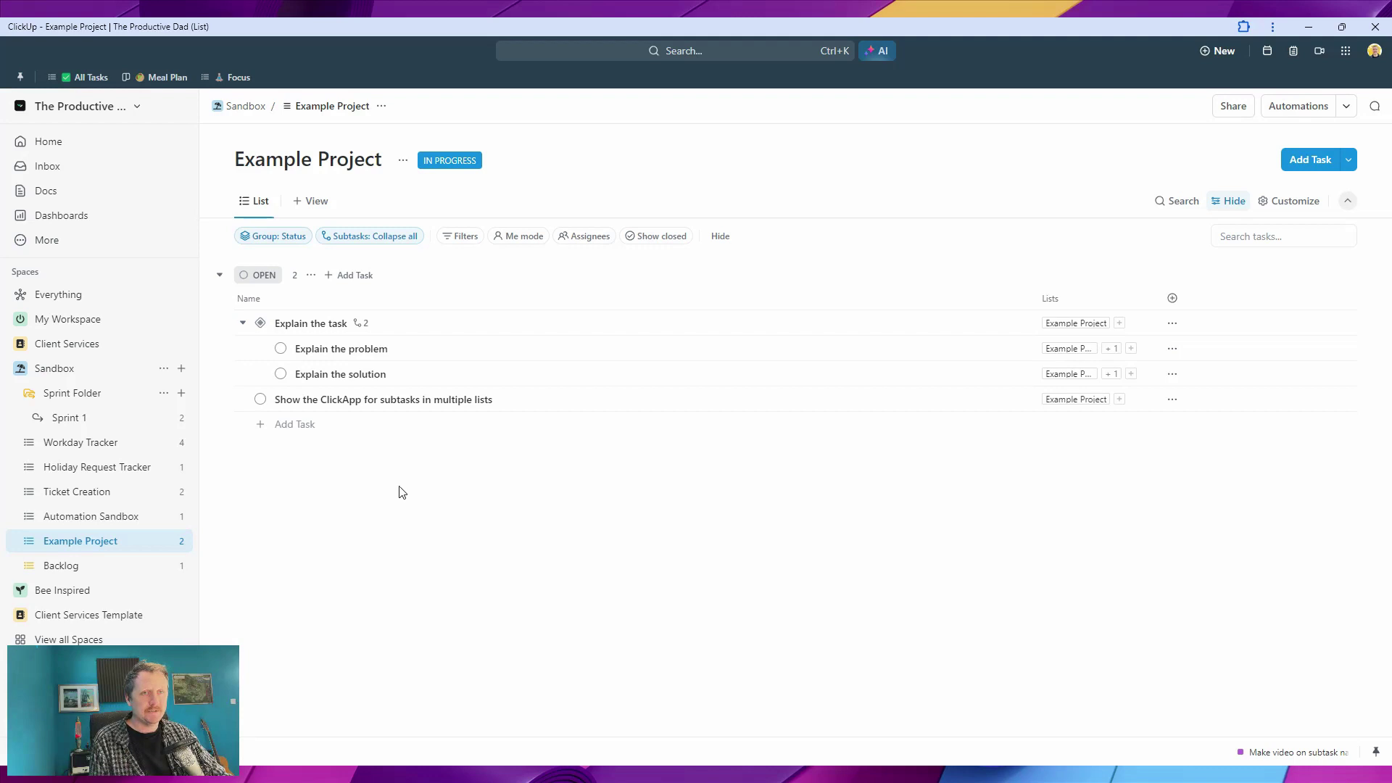
- Dismiss the subtasks task's status picker, then open and scroll through the Global Statuses Example notes
click(261, 400)
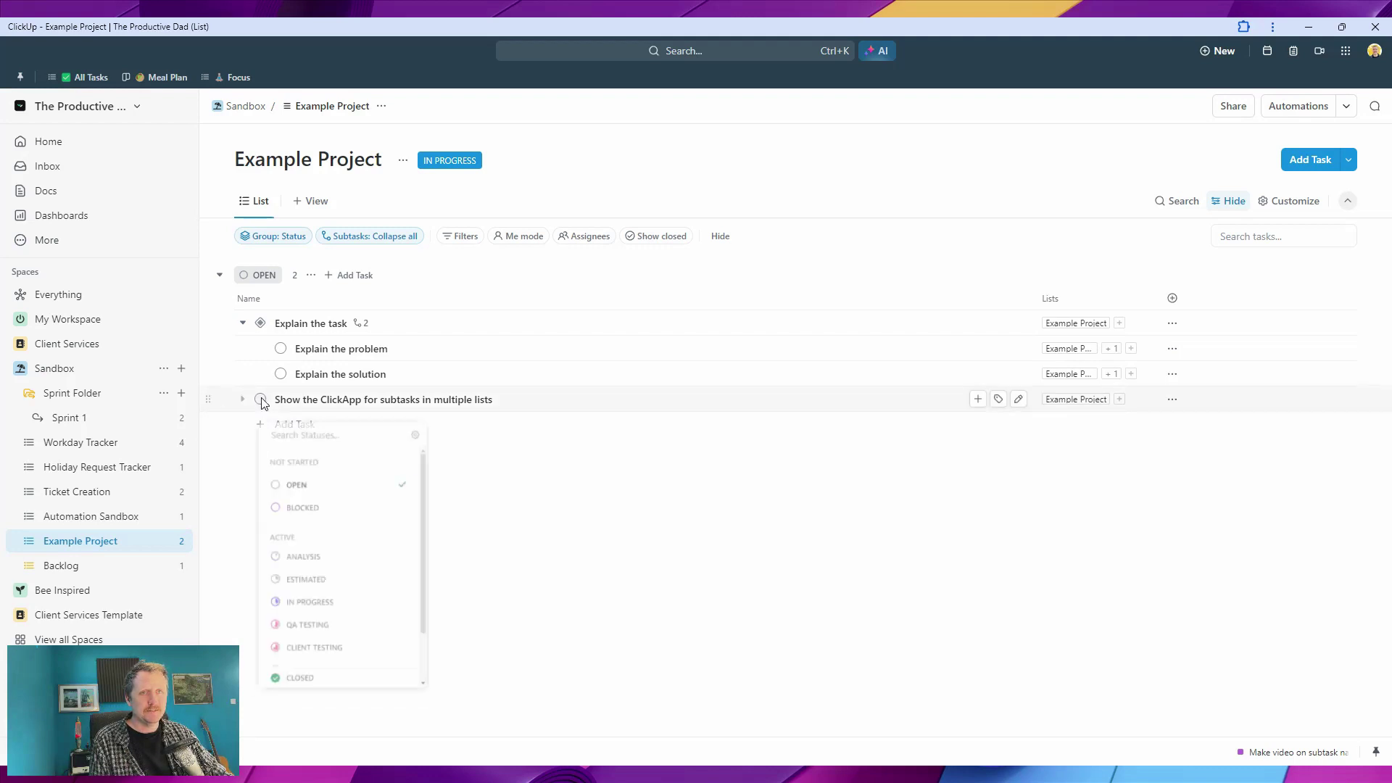
click(584, 507)
click(1293, 57)
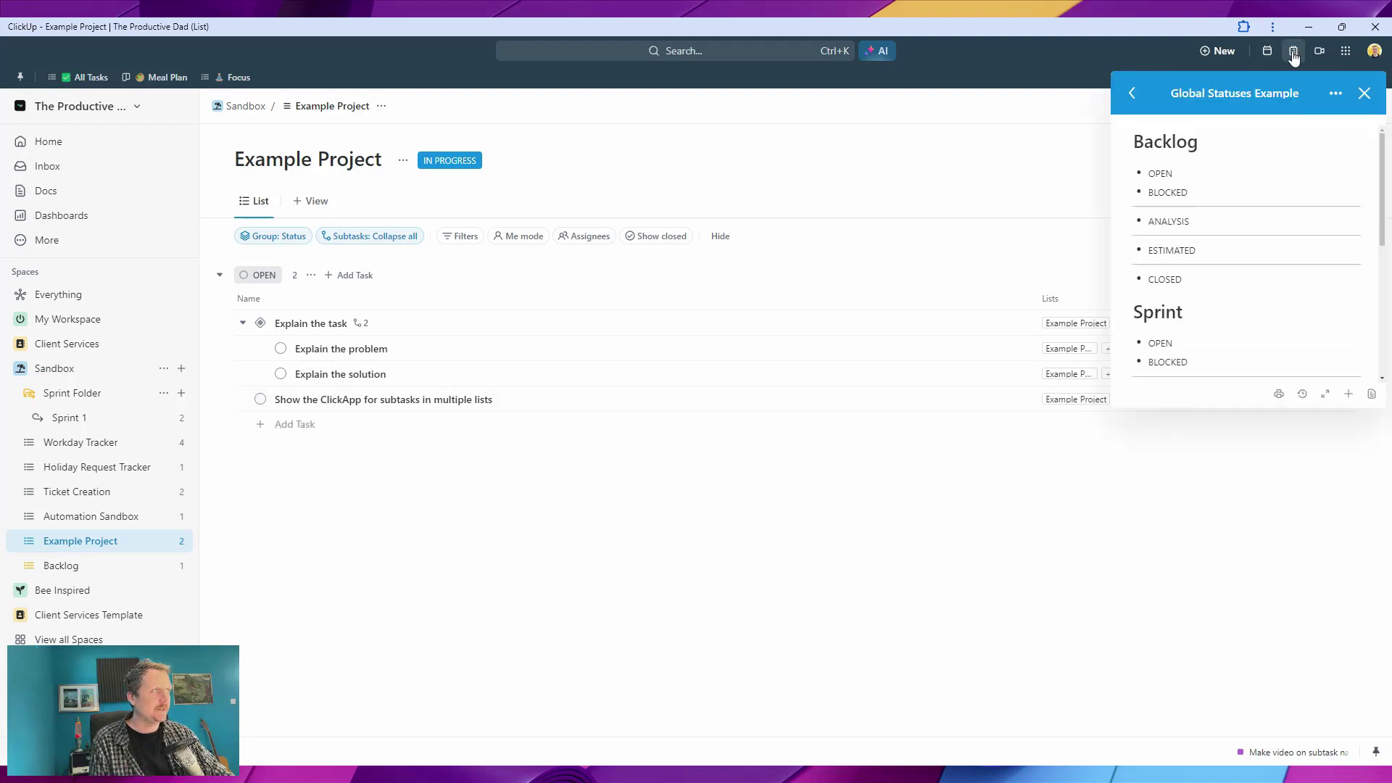
scroll(1229, 236, down, 10)
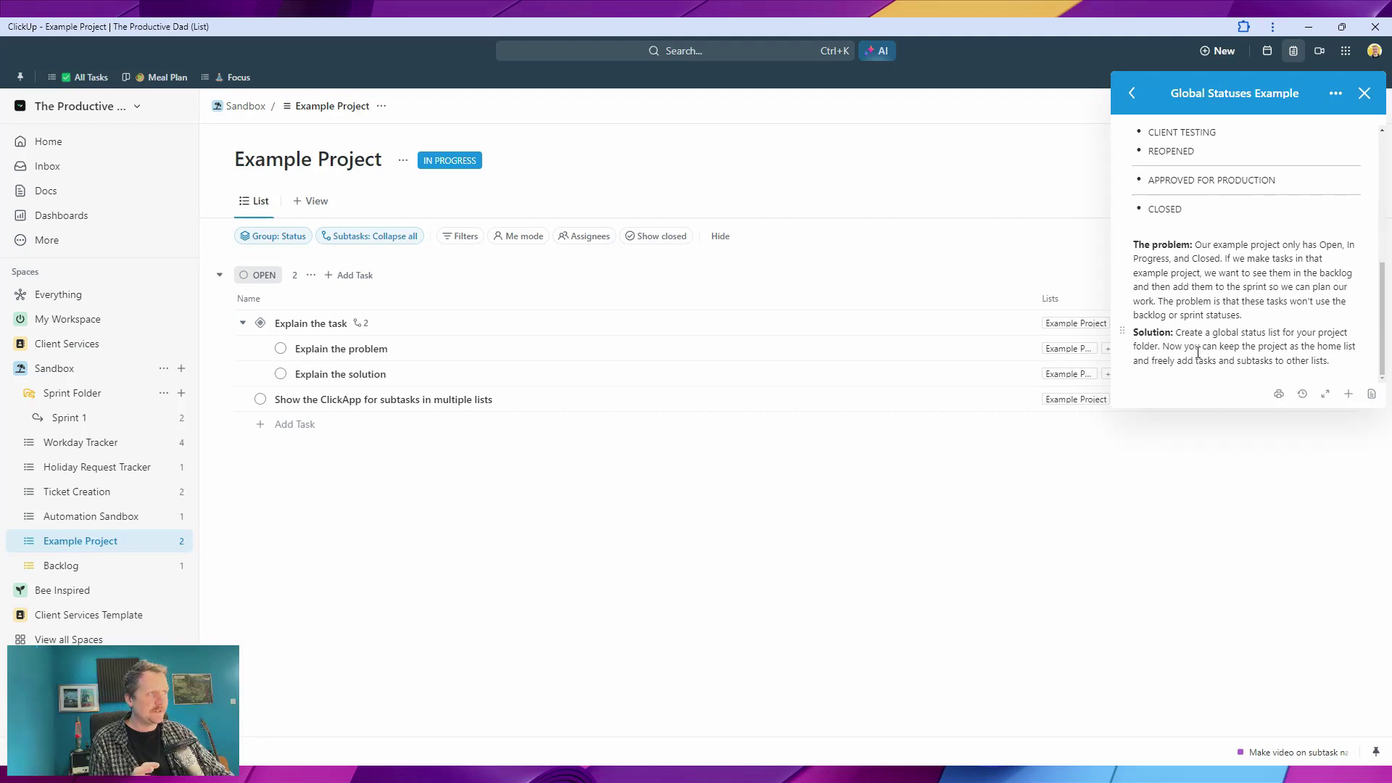